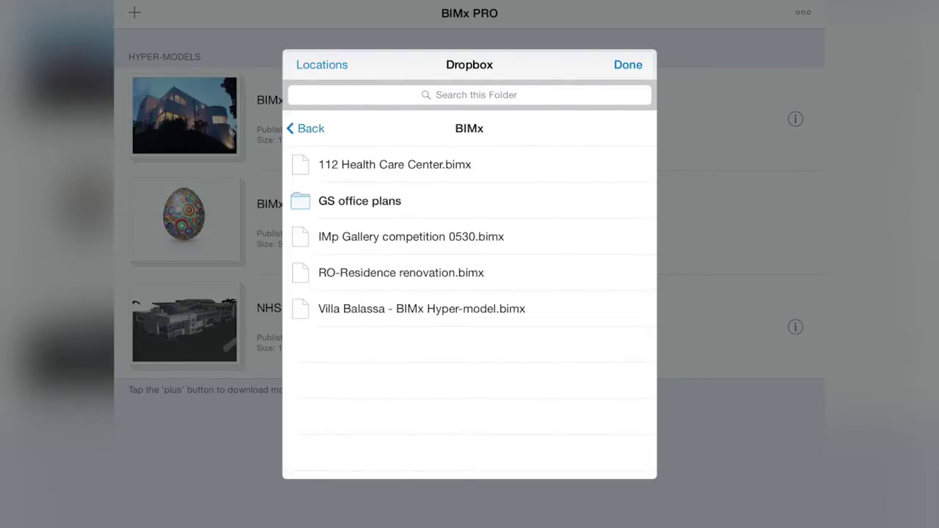
Download and open Villa Balassa - BIMx Hyper-model.bimx from the Dropbox BIMx folder
{"action": "left_click", "coordinate": [381, 309]}
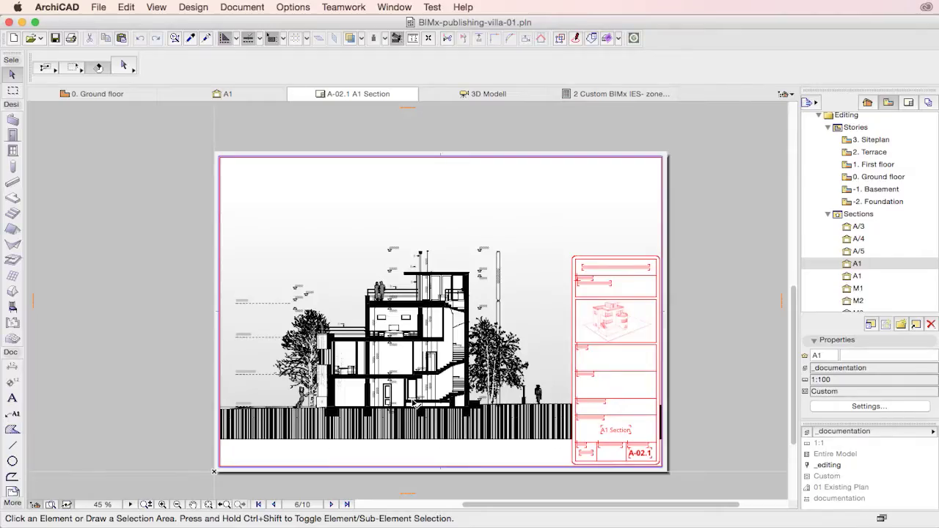
Switch to the 3D Modell tab and orbit the villa model
{"action": "scroll", "coordinate": [371, 405], "scroll_direction": "up", "scroll_amount": 5}
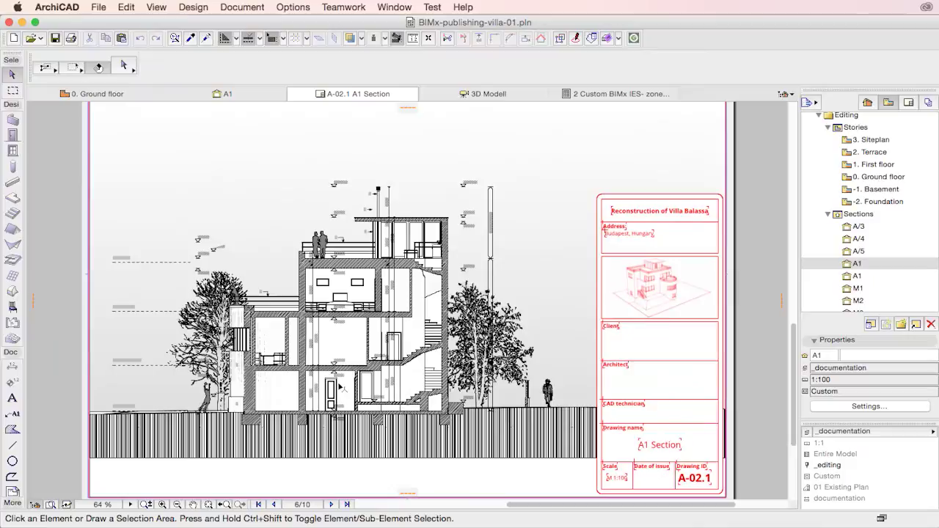
{"action": "mouse_move", "coordinate": [340, 385]}
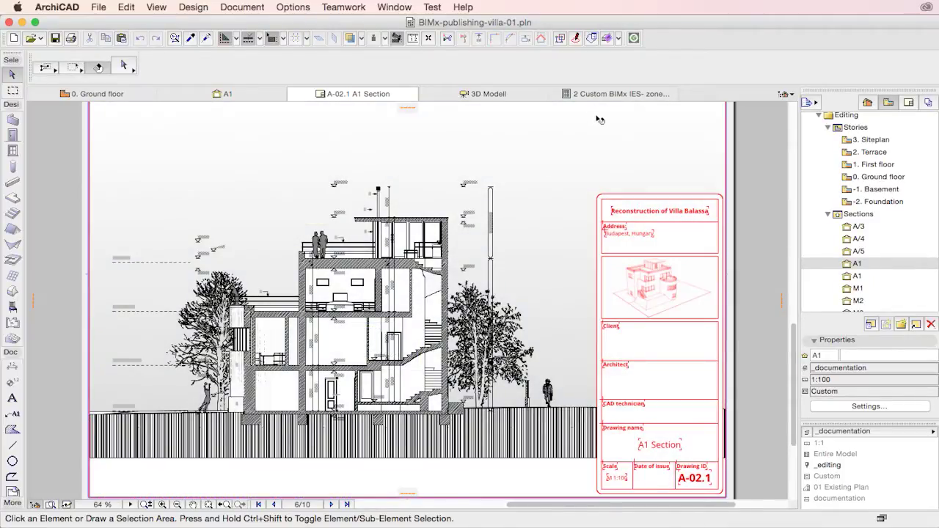
{"action": "left_click", "coordinate": [464, 94]}
{"action": "left_click_drag", "start_coordinate": [498, 352], "coordinate": [529, 352]}
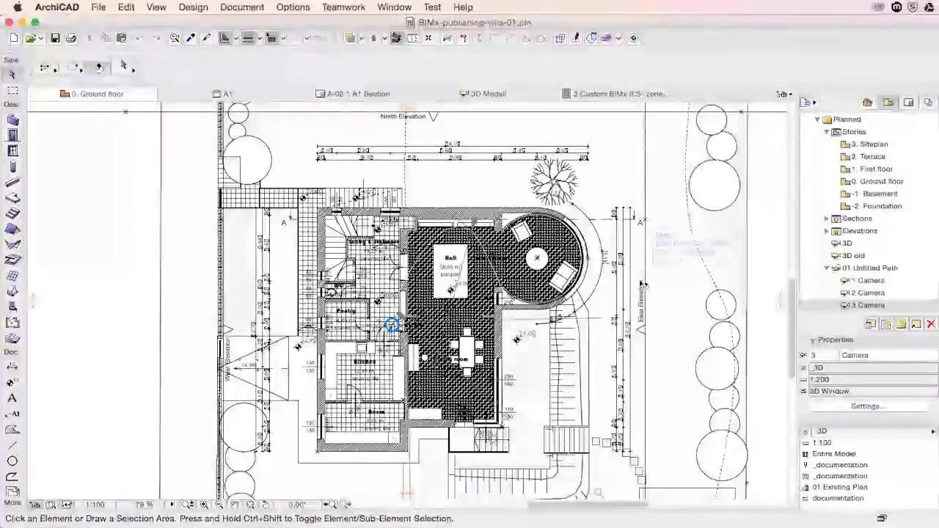
Open the Siteplan layout in the Layout Book and step through to A-03.2 West Elevation
{"action": "left_click", "coordinate": [909, 102]}
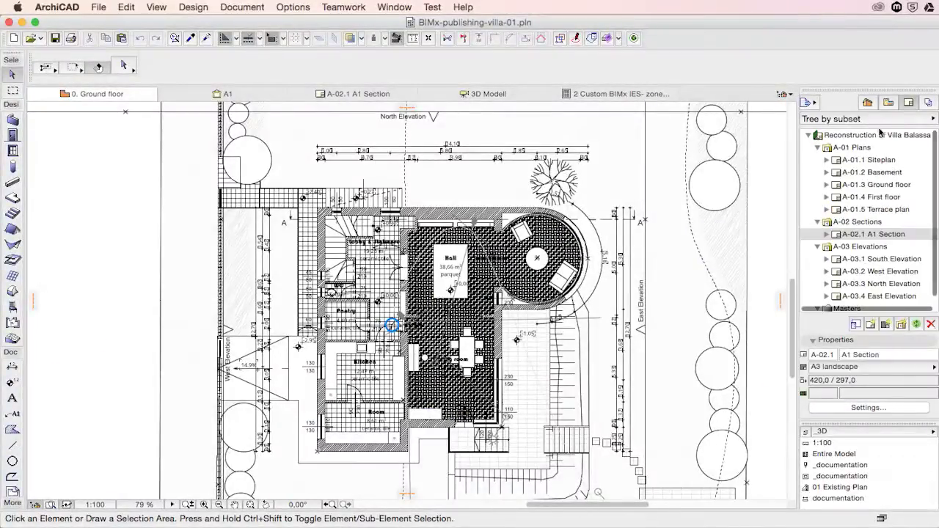
{"action": "double_click", "coordinate": [871, 159]}
{"action": "left_click", "coordinate": [331, 505]}
{"action": "left_click", "coordinate": [332, 505]}
{"action": "left_click", "coordinate": [332, 505]}
{"action": "left_click", "coordinate": [331, 505]}
{"action": "left_click", "coordinate": [331, 505]}
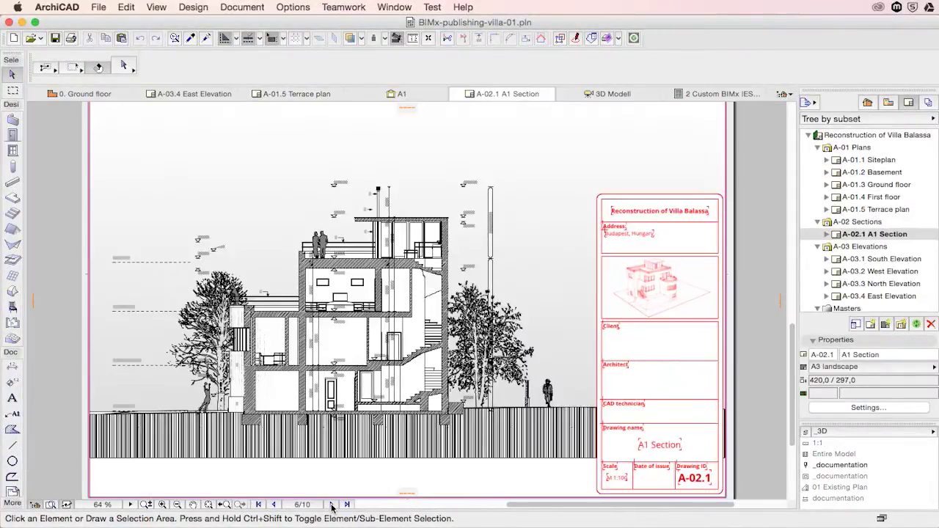
{"action": "left_click", "coordinate": [332, 505]}
{"action": "left_click", "coordinate": [331, 505]}
Open the BIMx Hyper-model set's Publishing Properties and keep Save files as the method
{"action": "left_click", "coordinate": [928, 103]}
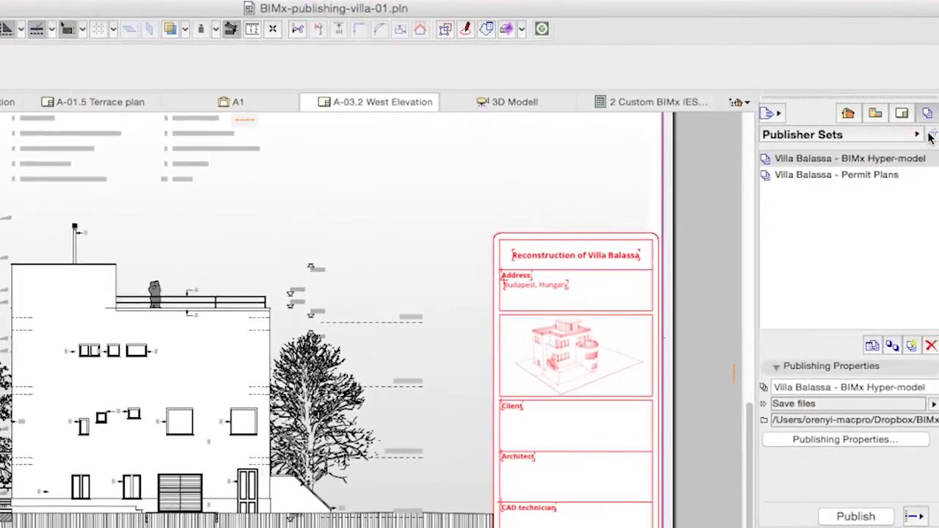
{"action": "left_click", "coordinate": [801, 162]}
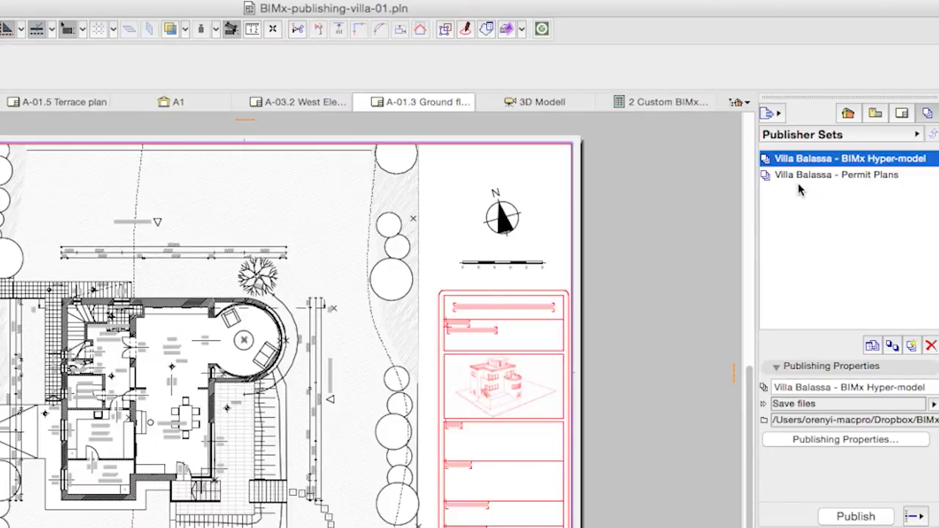
{"action": "left_click", "coordinate": [801, 445]}
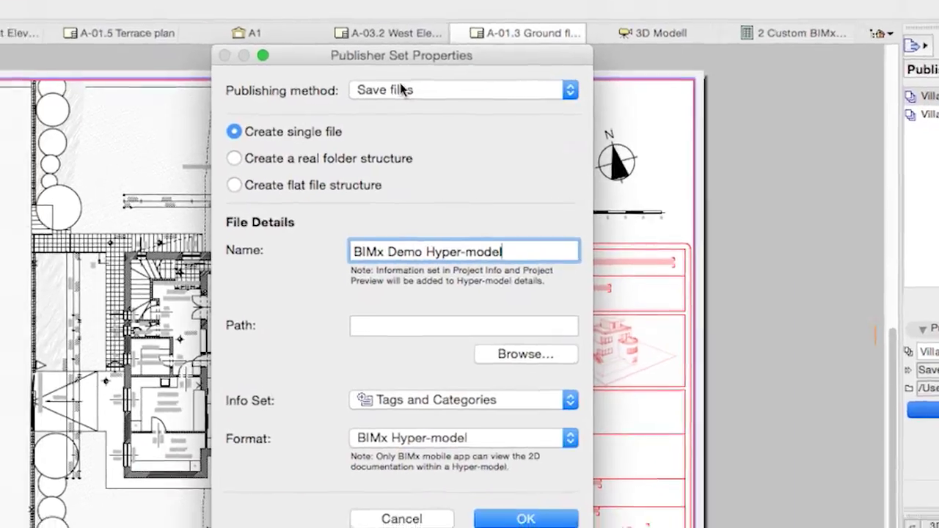
{"action": "left_click", "coordinate": [366, 153]}
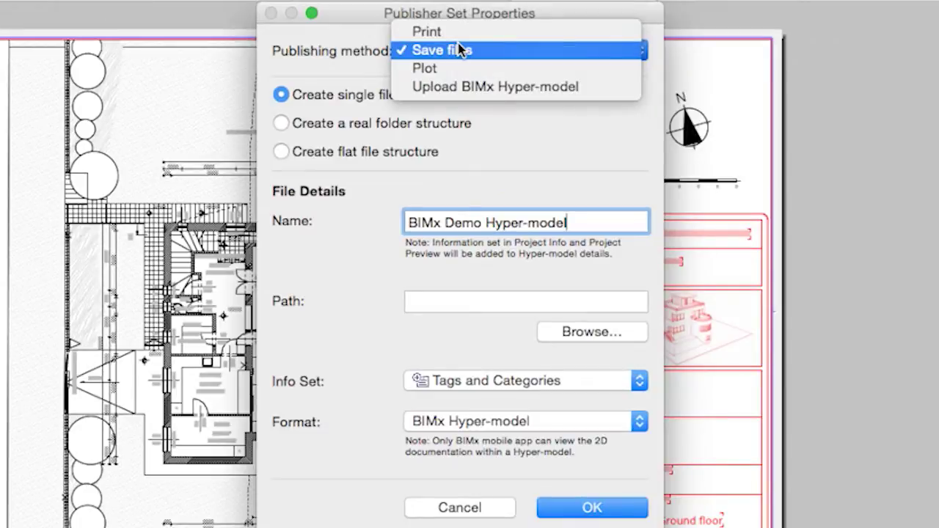
{"action": "left_click", "coordinate": [516, 53]}
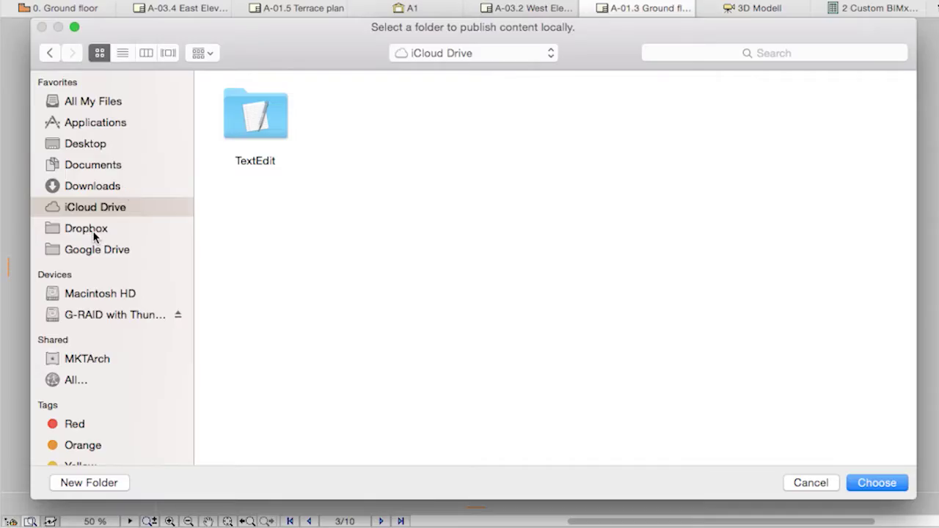
Set the publishing path to the Dropbox BIMx folder and confirm the set settings
{"action": "left_click", "coordinate": [94, 230]}
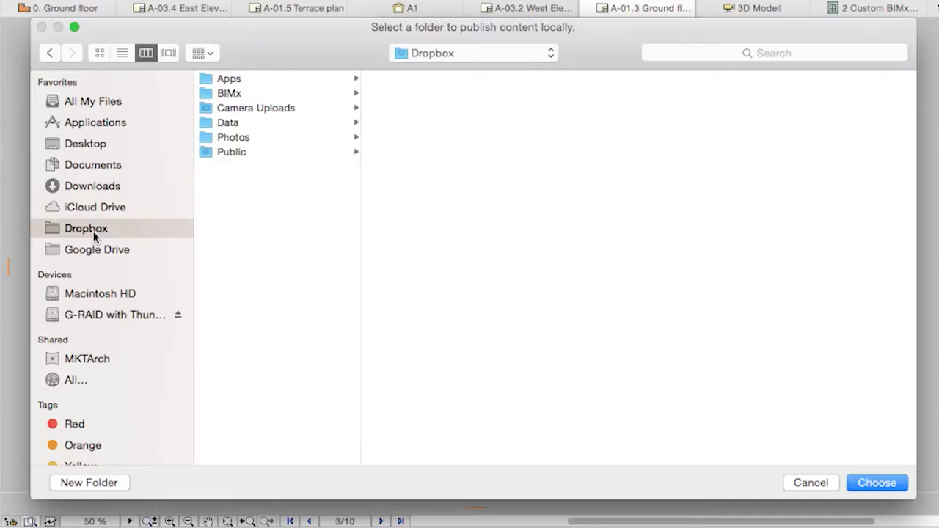
{"action": "left_click", "coordinate": [223, 91]}
{"action": "left_click", "coordinate": [887, 489]}
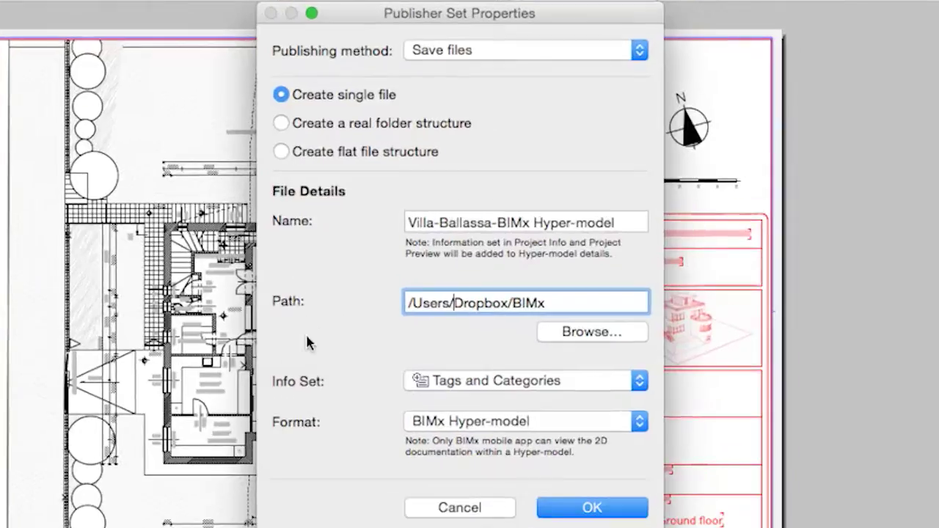
{"action": "left_click", "coordinate": [589, 505]}
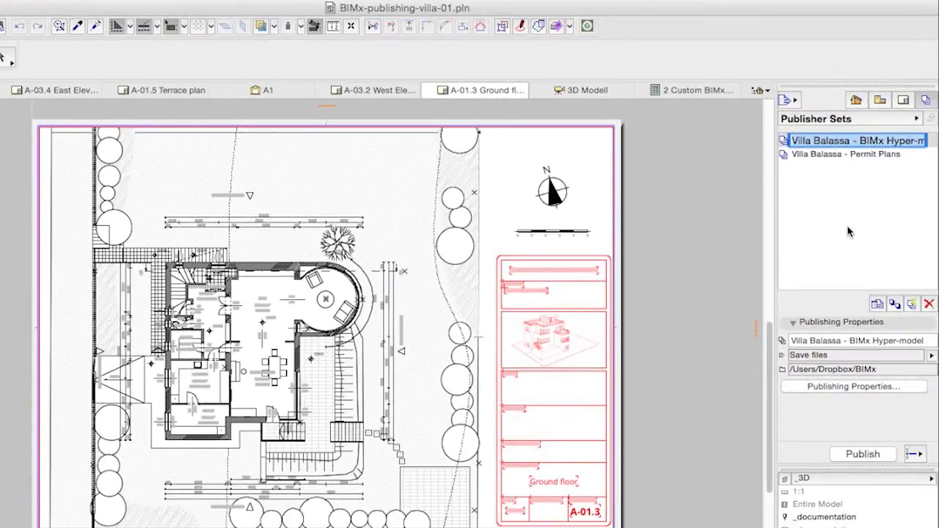
Turn on Generate global illumination in the set's 3D Models BIMx options
{"action": "left_click", "coordinate": [802, 157]}
{"action": "double_click", "coordinate": [786, 144]}
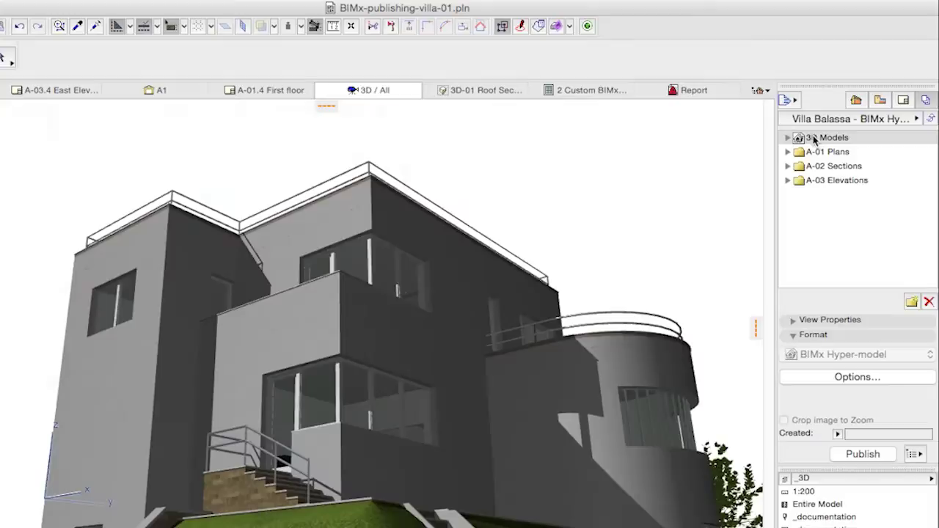
{"action": "left_click", "coordinate": [815, 139]}
{"action": "left_click", "coordinate": [834, 379]}
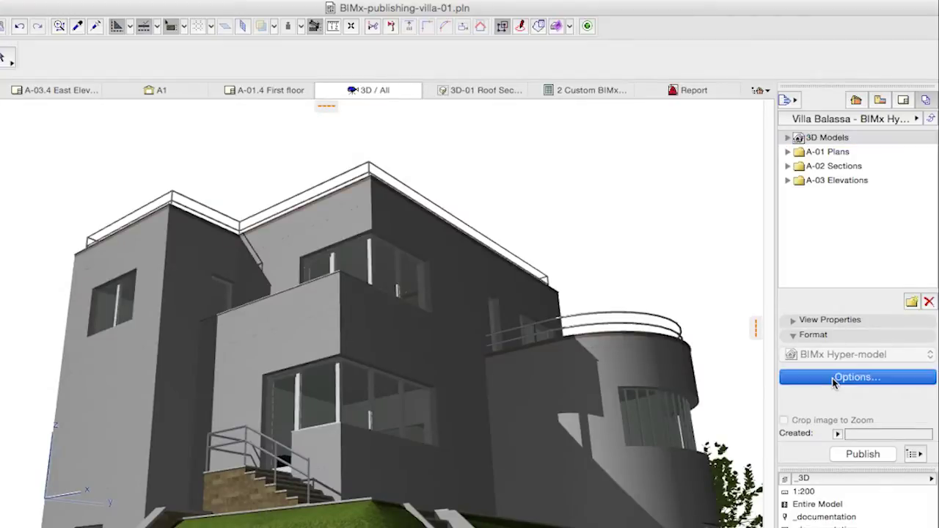
{"action": "left_click", "coordinate": [430, 239]}
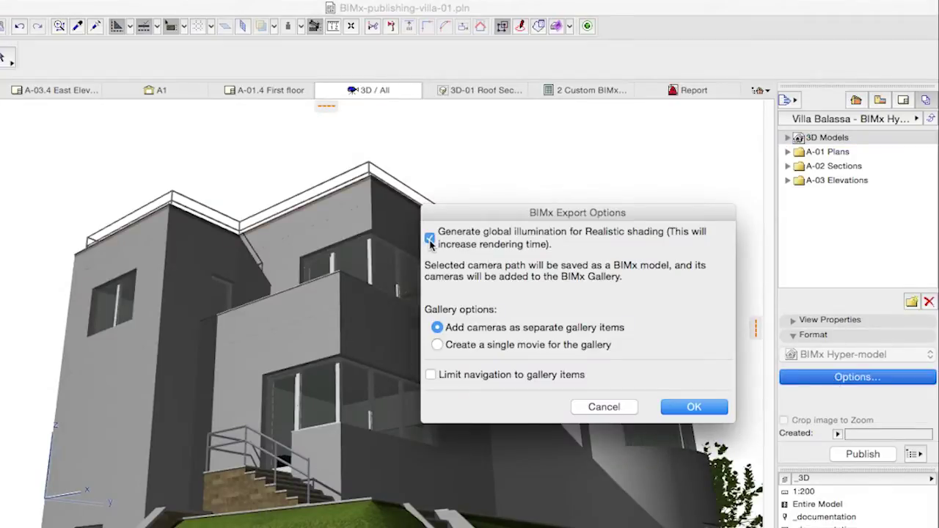
{"action": "left_click", "coordinate": [695, 406]}
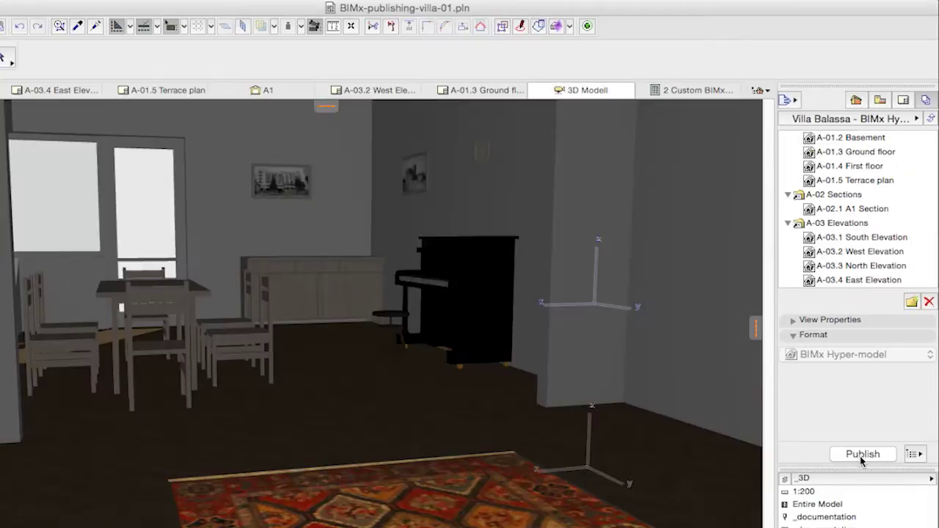
Publish the set and find Villa-Balassa-BIMx Hyper-model.bimx in Dropbox/BIMx
{"action": "left_click", "coordinate": [862, 455]}
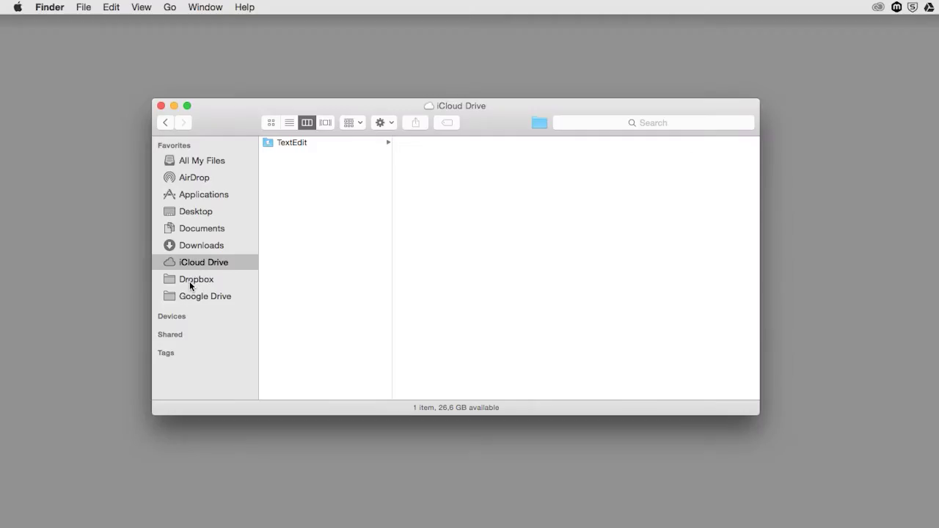
{"action": "left_click", "coordinate": [189, 280]}
{"action": "left_click", "coordinate": [301, 172]}
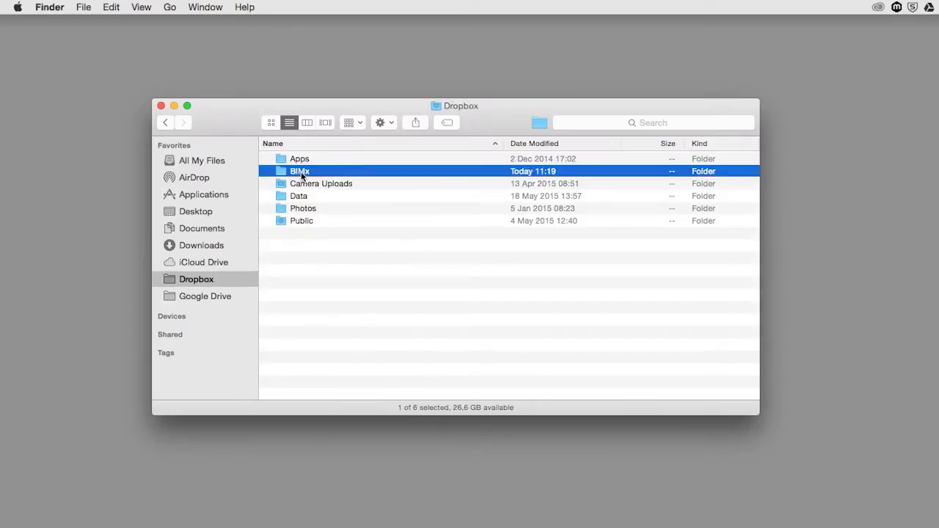
{"action": "double_click", "coordinate": [300, 173]}
{"action": "left_click", "coordinate": [302, 222]}
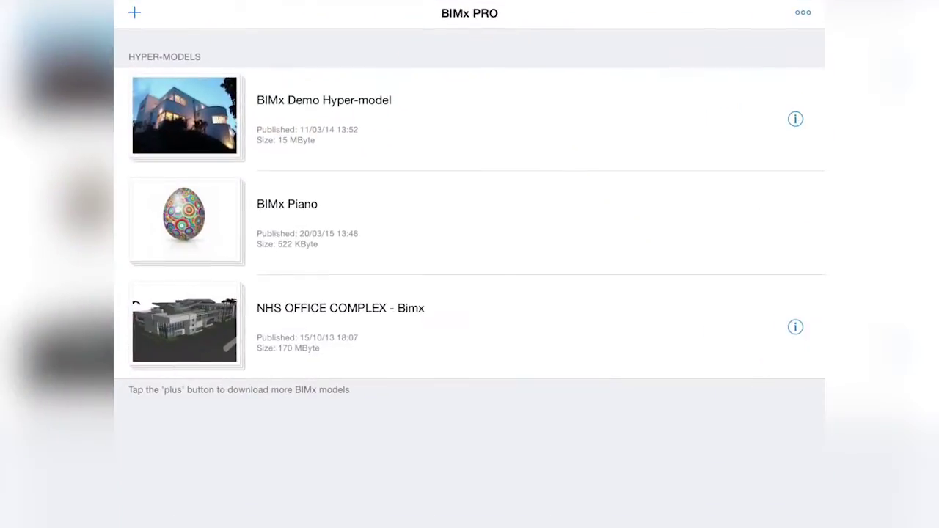
Switch on Dropbox in BIMx PRO's Manage Storage Providers and close it
{"action": "left_click", "coordinate": [134, 12]}
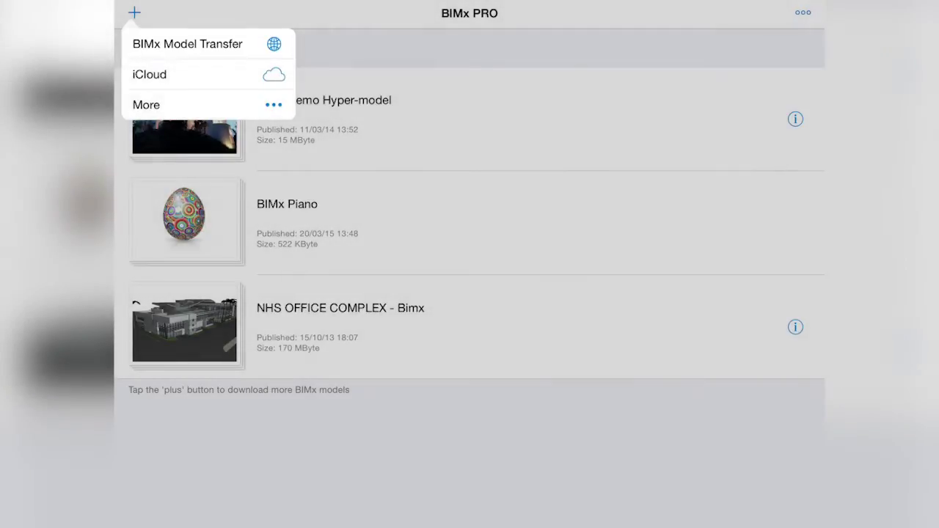
{"action": "left_click", "coordinate": [273, 105]}
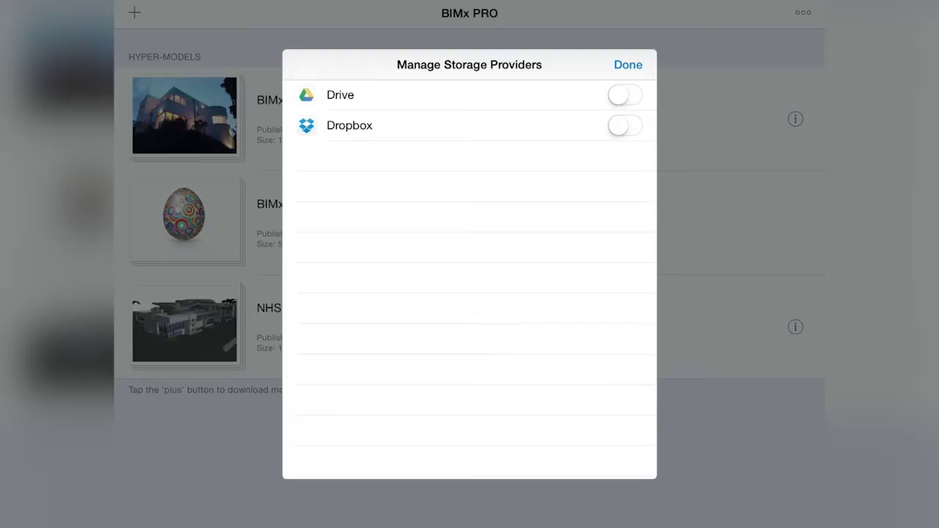
{"action": "left_click", "coordinate": [625, 126]}
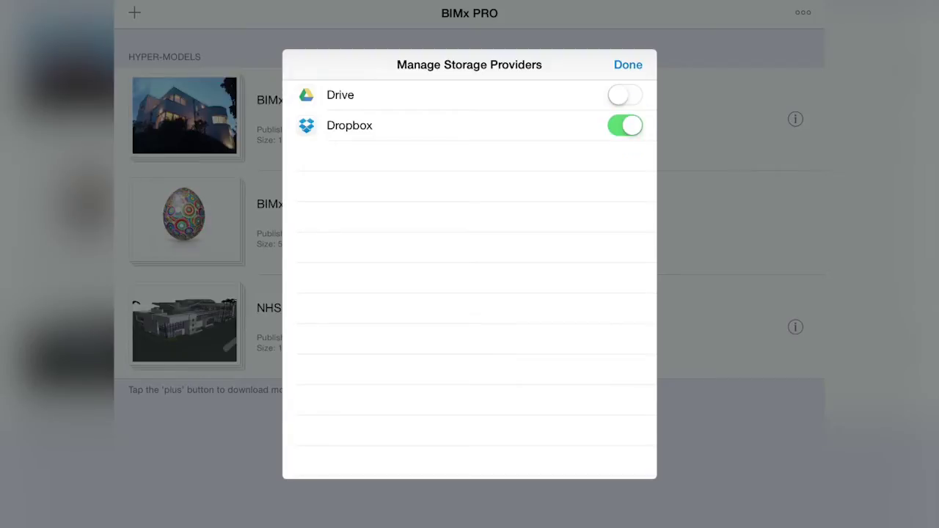
{"action": "left_click", "coordinate": [629, 65]}
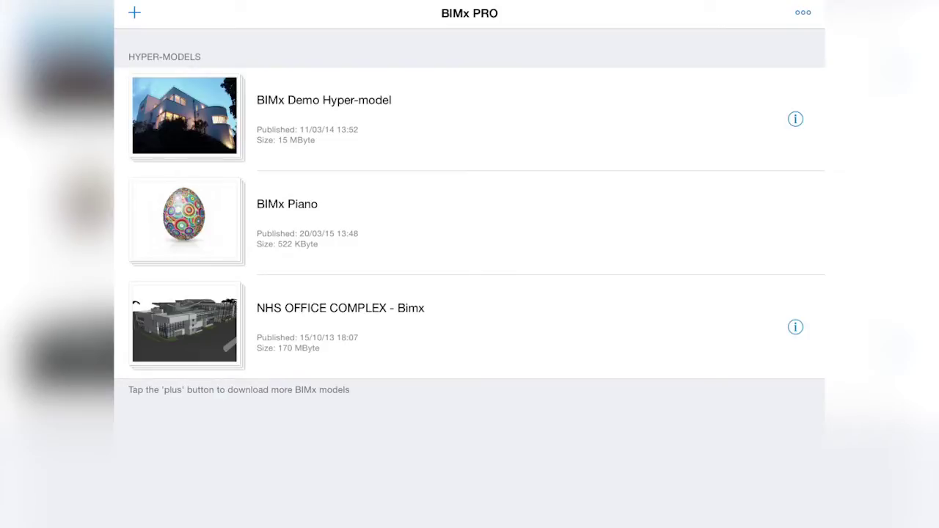
Browse Dropbox's BIMx folder, peeking into GS office plans and back
{"action": "left_click", "coordinate": [134, 12]}
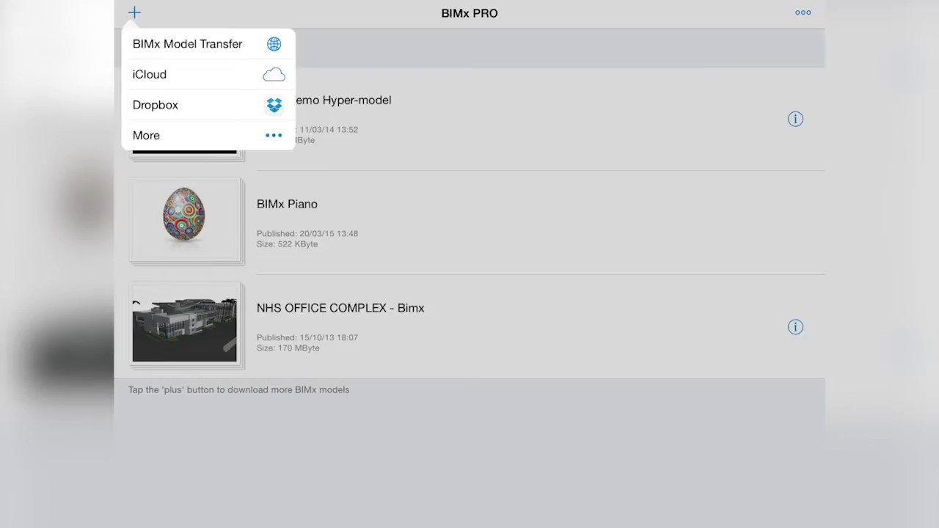
{"action": "left_click", "coordinate": [155, 105]}
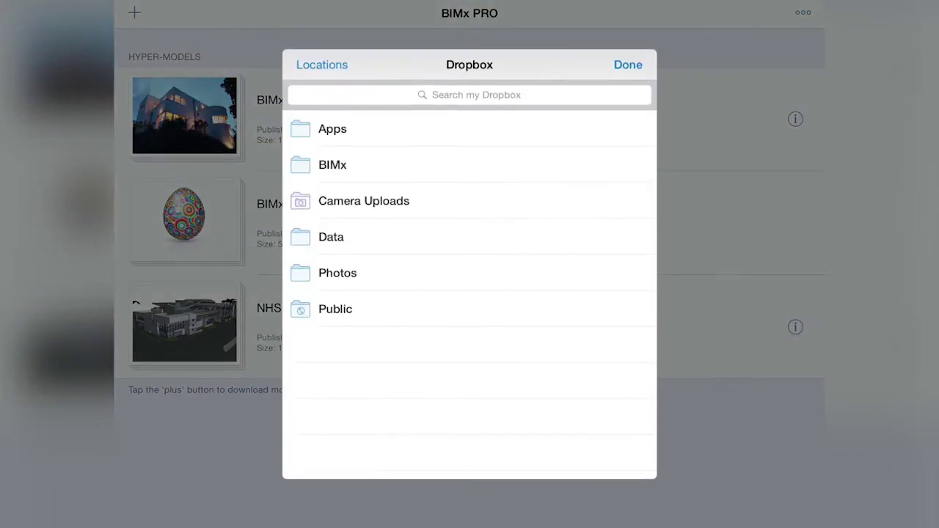
{"action": "left_click", "coordinate": [374, 165]}
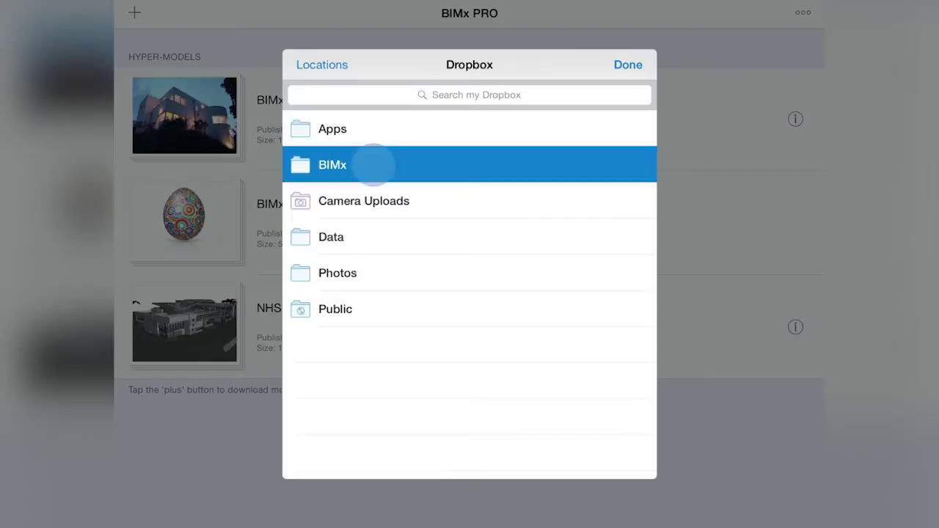
{"action": "left_click", "coordinate": [360, 201]}
{"action": "left_click", "coordinate": [308, 129]}
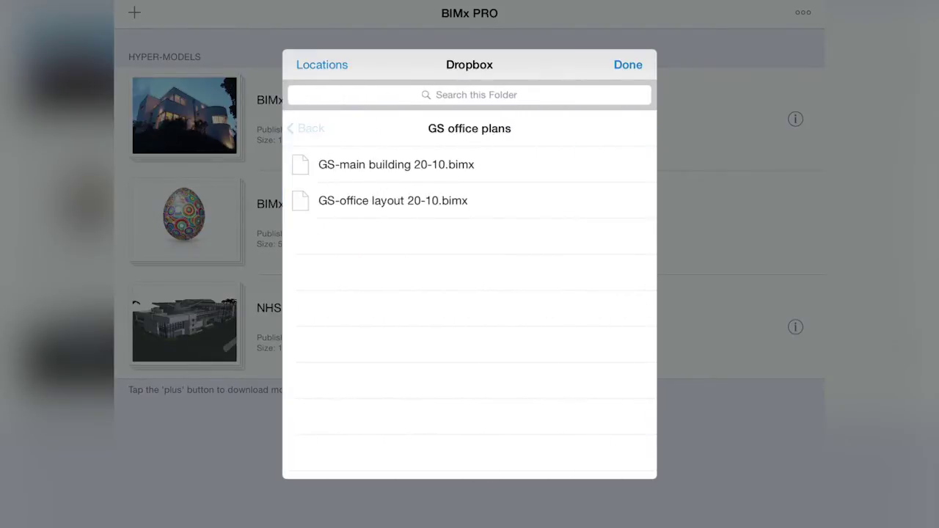
Toggle Drive storage on and off, then download the Villa Balassa hyper-model from BIMx
{"action": "left_click", "coordinate": [322, 64]}
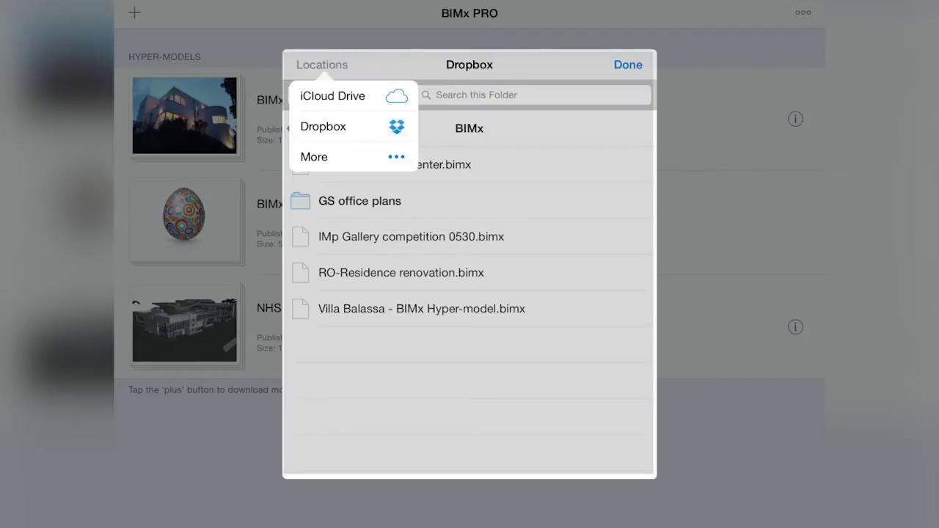
{"action": "left_click", "coordinate": [373, 157]}
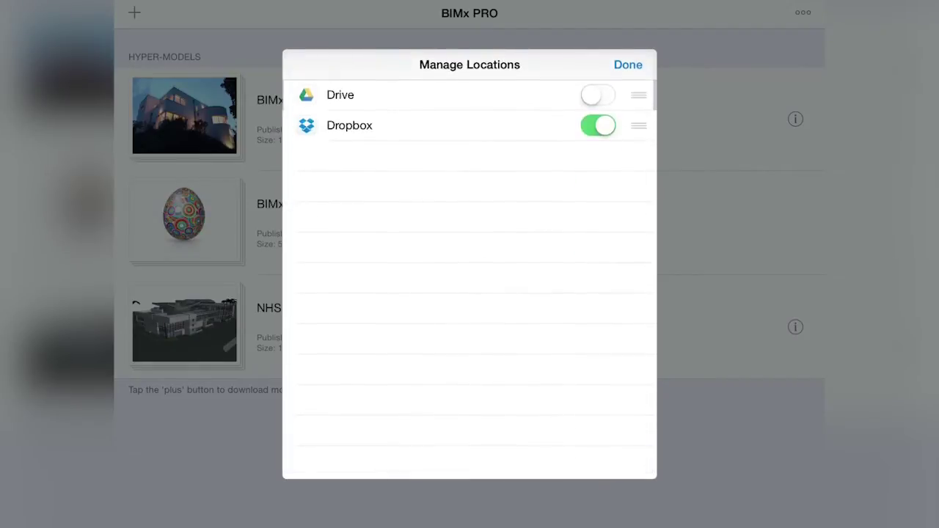
{"action": "left_click", "coordinate": [598, 96]}
{"action": "left_click", "coordinate": [598, 96]}
{"action": "left_click", "coordinate": [628, 64]}
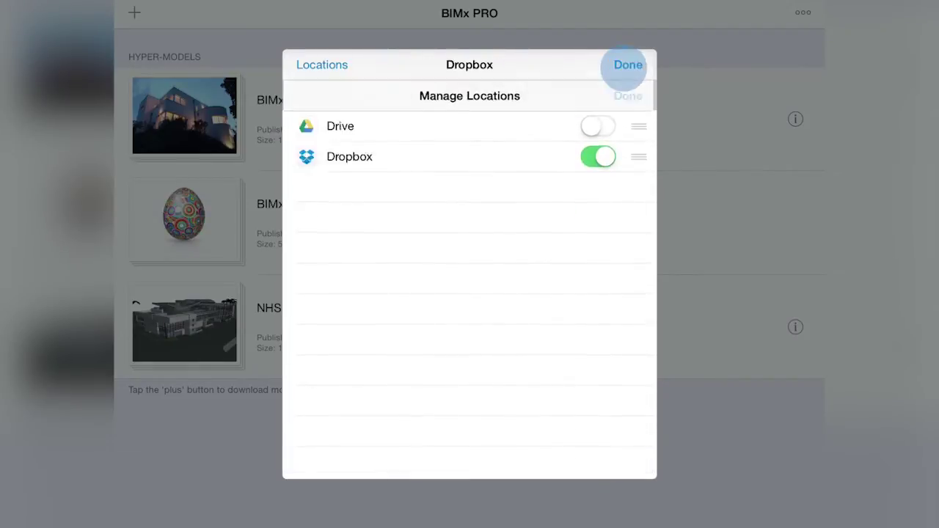
{"action": "left_click", "coordinate": [332, 164]}
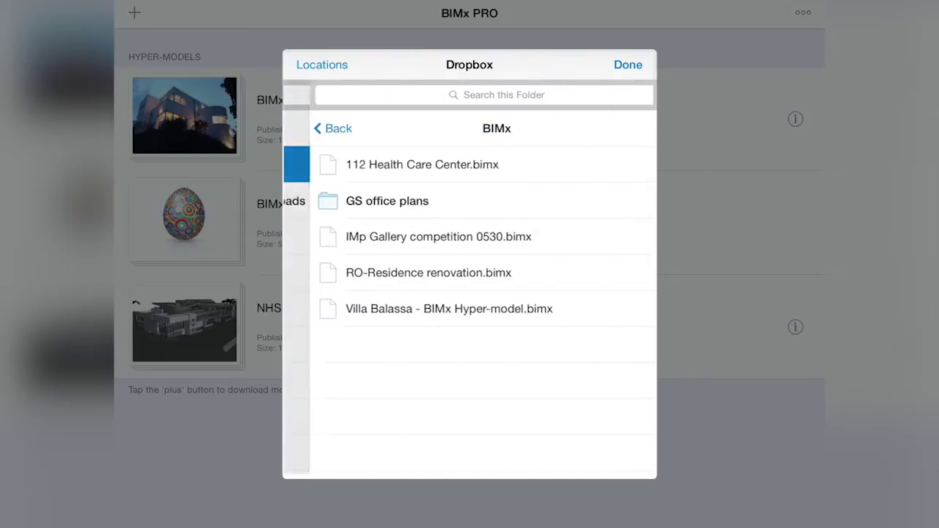
{"action": "left_click", "coordinate": [422, 309]}
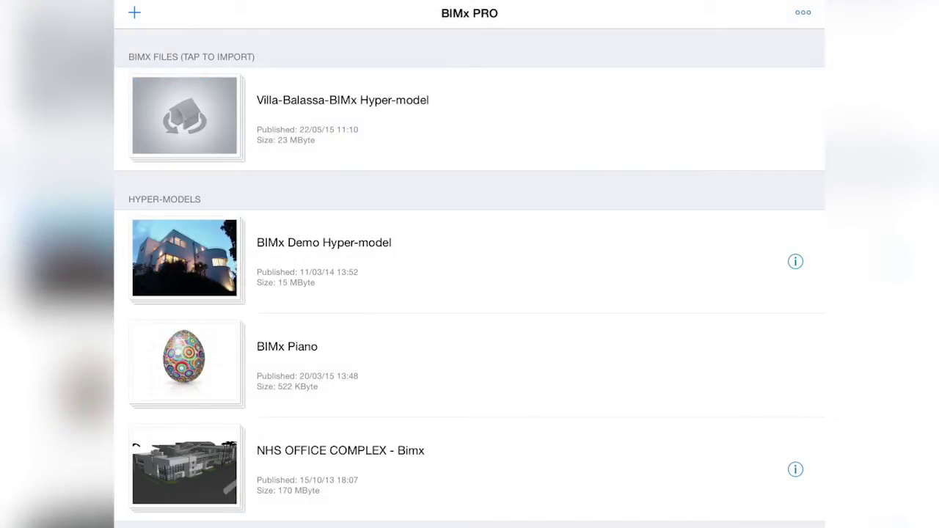
Import the downloaded Villa-Balassa-BIMx Hyper-model and open it from the Hyper-models list
{"action": "left_click", "coordinate": [343, 110]}
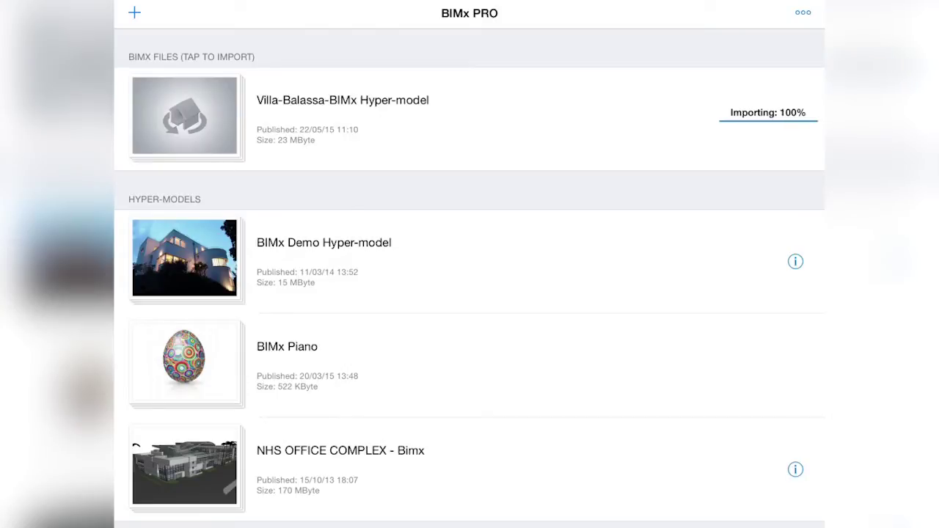
{"action": "scroll", "coordinate": [470, 279], "scroll_direction": "down", "scroll_amount": 2}
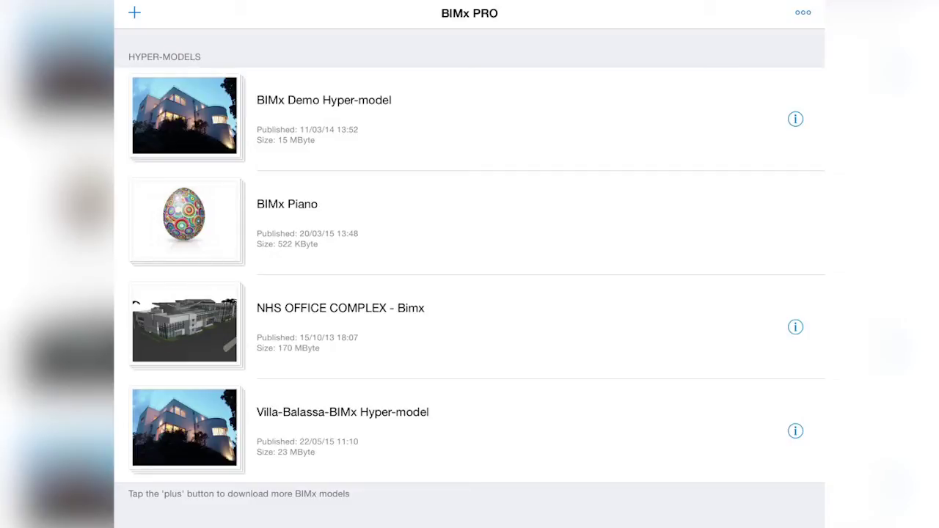
{"action": "left_click", "coordinate": [342, 426]}
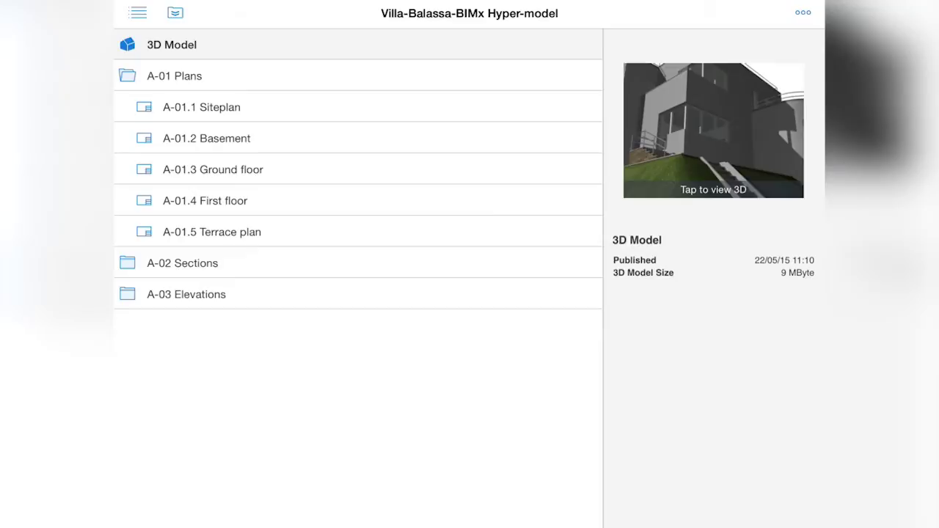
Open the 3D view, jump to A-03.1 South Elevation, and swipe on to A-01.5 Terrace
{"action": "left_click", "coordinate": [713, 130]}
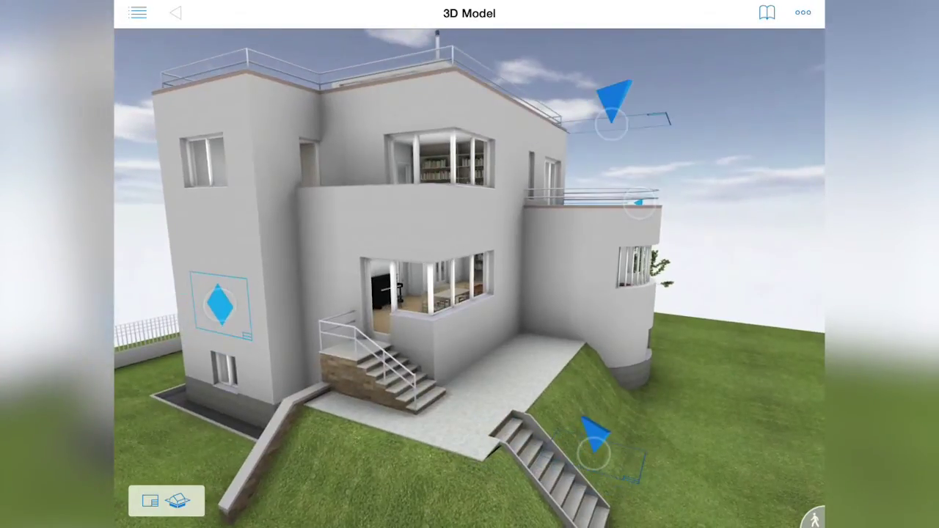
{"action": "left_click", "coordinate": [220, 304]}
{"action": "left_click", "coordinate": [309, 373]}
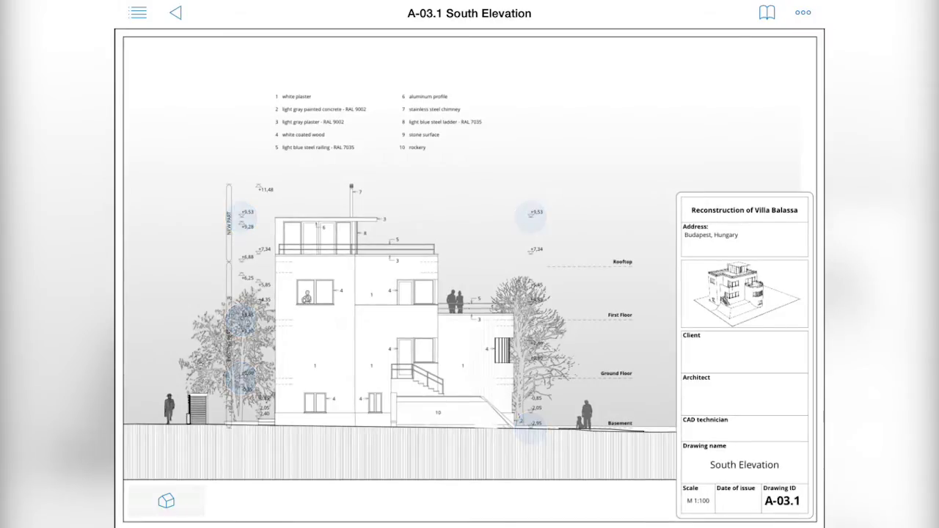
{"action": "left_click_drag", "start_coordinate": [293, 293], "coordinate": [661, 293]}
{"action": "left_click_drag", "start_coordinate": [293, 293], "coordinate": [661, 294]}
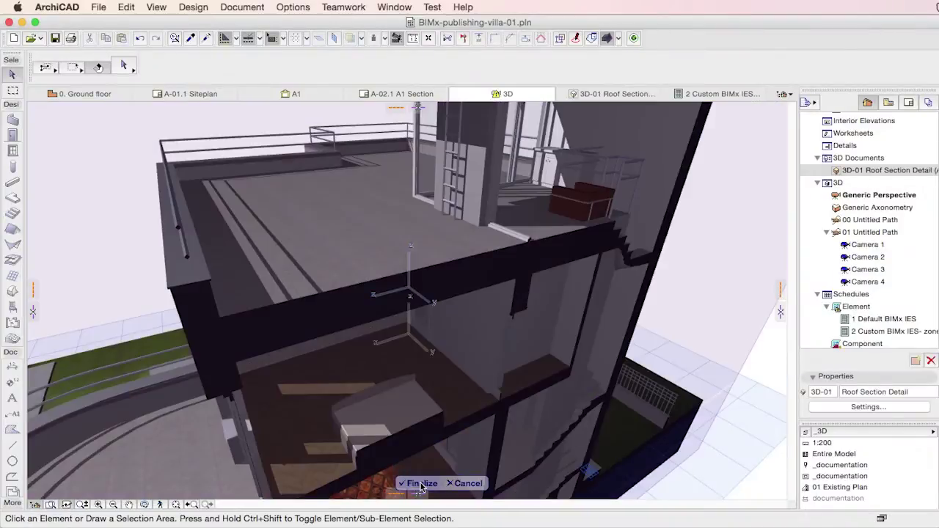
Create a new 3D document via Document > 3D Document
{"action": "left_click", "coordinate": [228, 7]}
{"action": "mouse_move", "coordinate": [322, 194]}
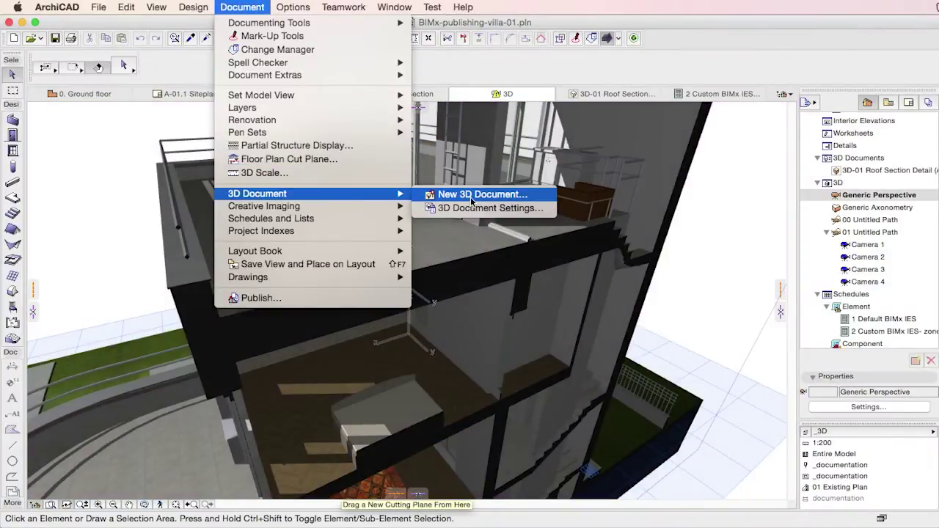
{"action": "left_click", "coordinate": [470, 194]}
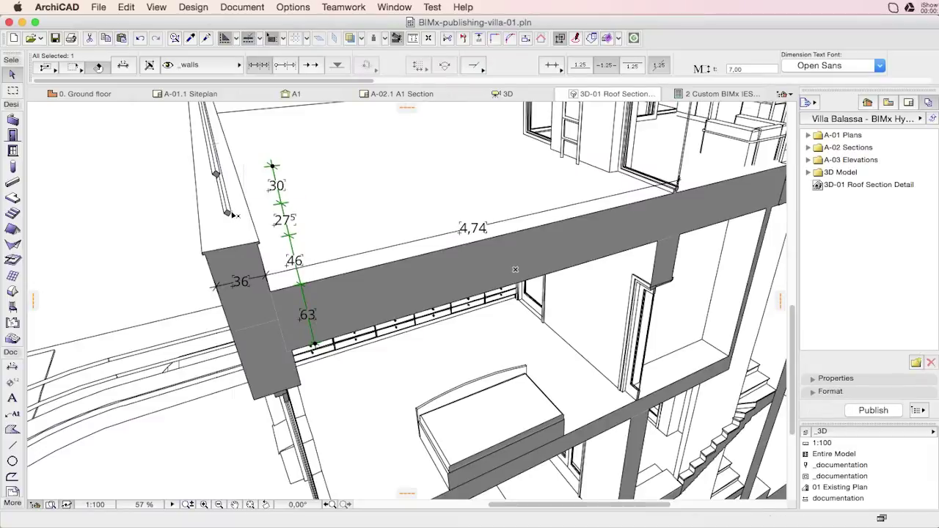
Drag 3D-01 Roof Section Detail into the BIMx Hyper-model publisher set in the Organizer
{"action": "left_click", "coordinate": [810, 102]}
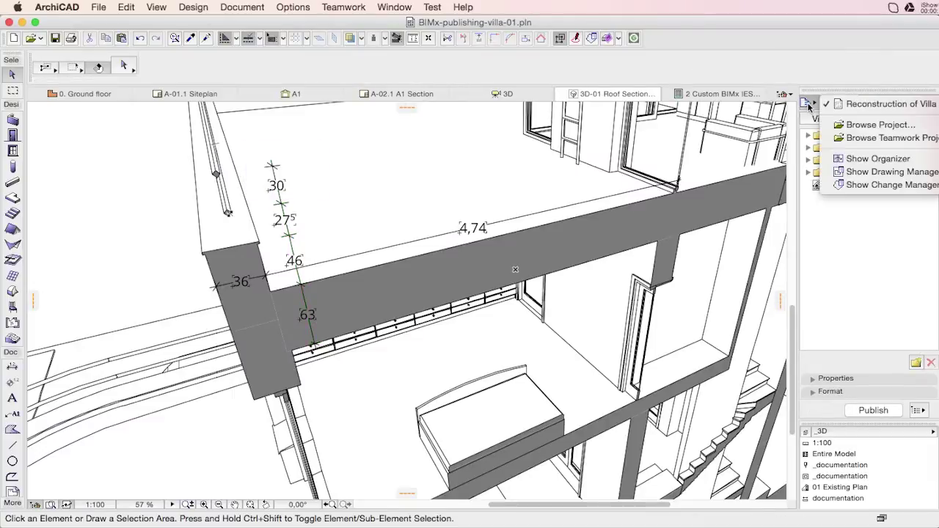
{"action": "left_click", "coordinate": [853, 160]}
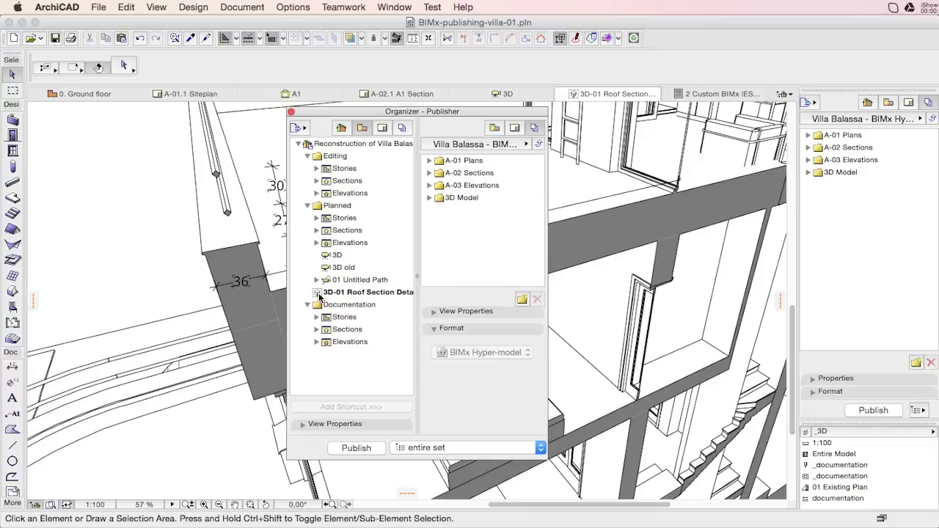
{"action": "left_click_drag", "start_coordinate": [321, 297], "coordinate": [437, 213]}
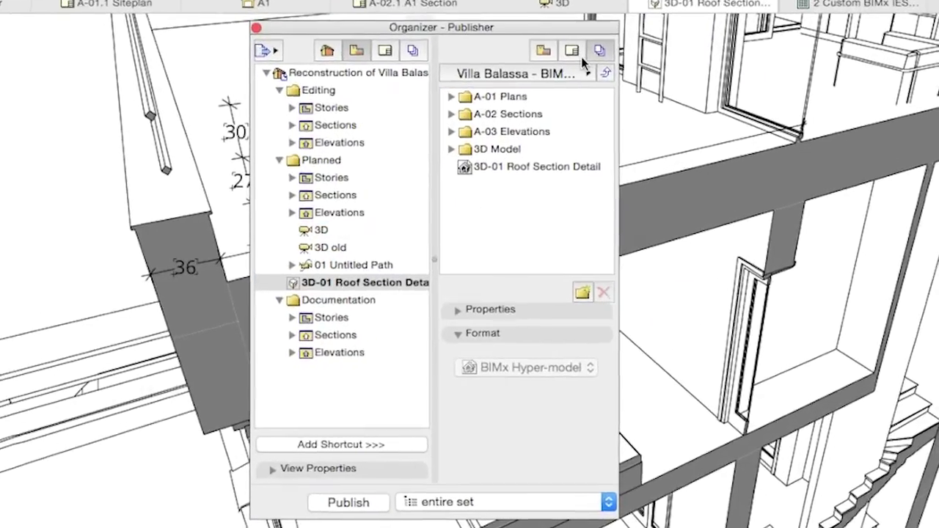
{"action": "left_click", "coordinate": [608, 81]}
Check the Villa Balassa BIMx Hyper-model set's properties and republish it
{"action": "left_click", "coordinate": [600, 68]}
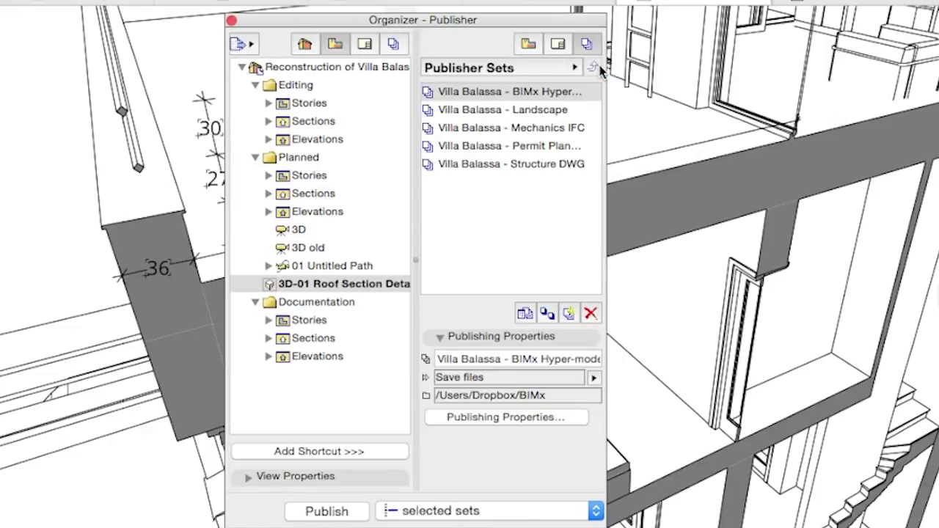
{"action": "left_click", "coordinate": [433, 96]}
{"action": "left_click", "coordinate": [447, 415]}
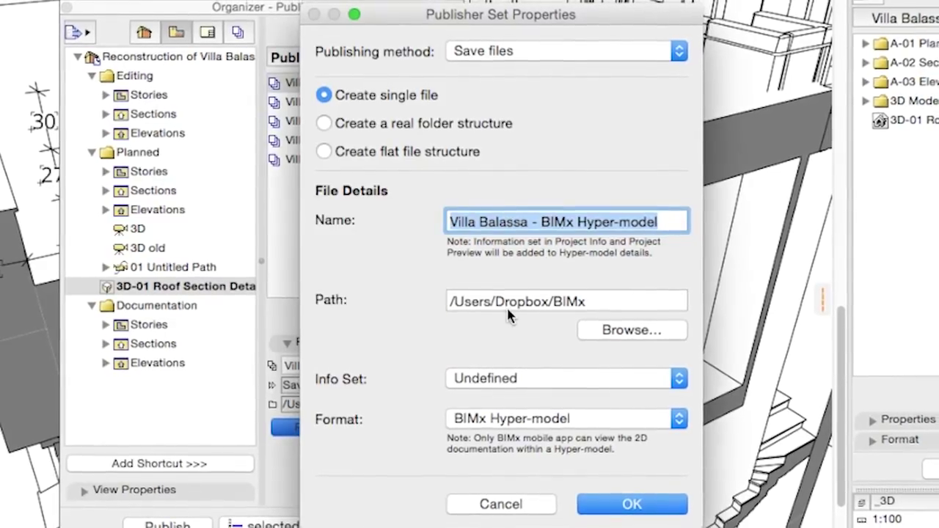
{"action": "left_click", "coordinate": [632, 506]}
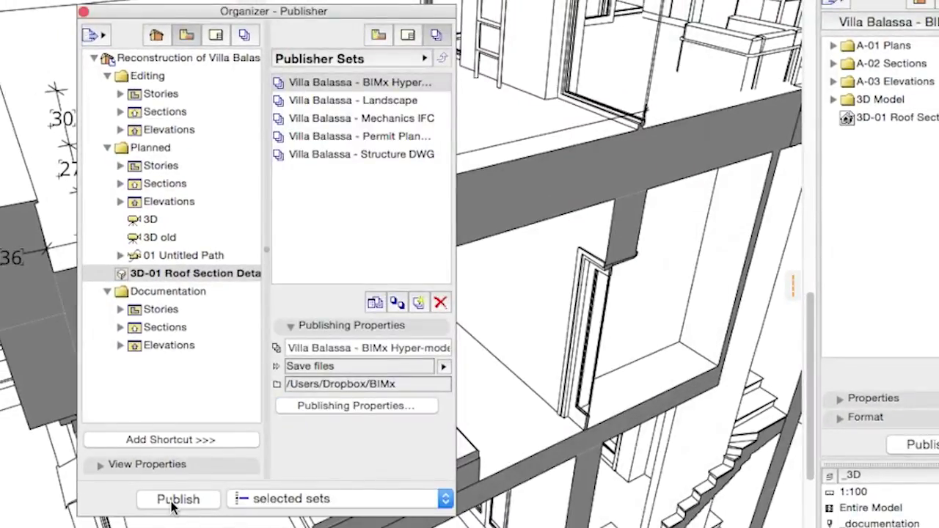
{"action": "left_click", "coordinate": [174, 504]}
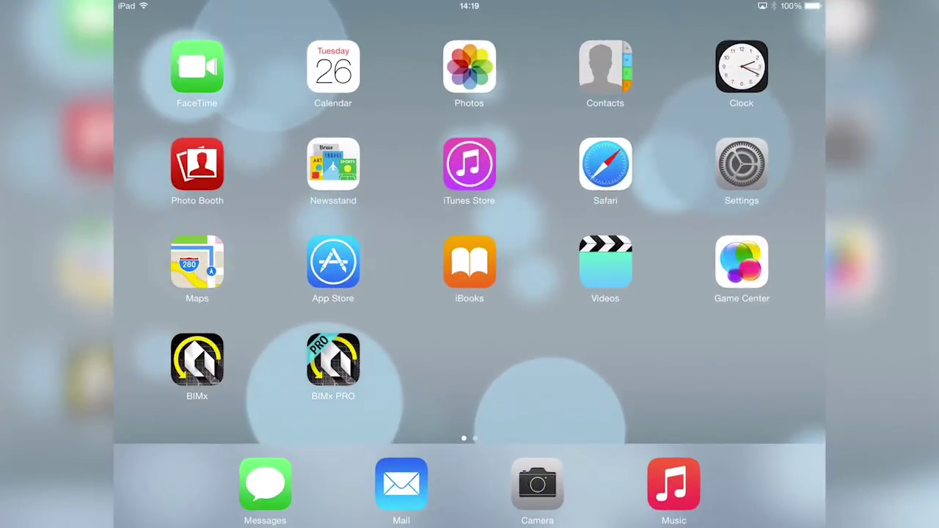
In BIMx PRO, re-import the Villa-Balassa hyper-model file from the Dropbox BIMx folder
{"action": "left_click", "coordinate": [331, 360]}
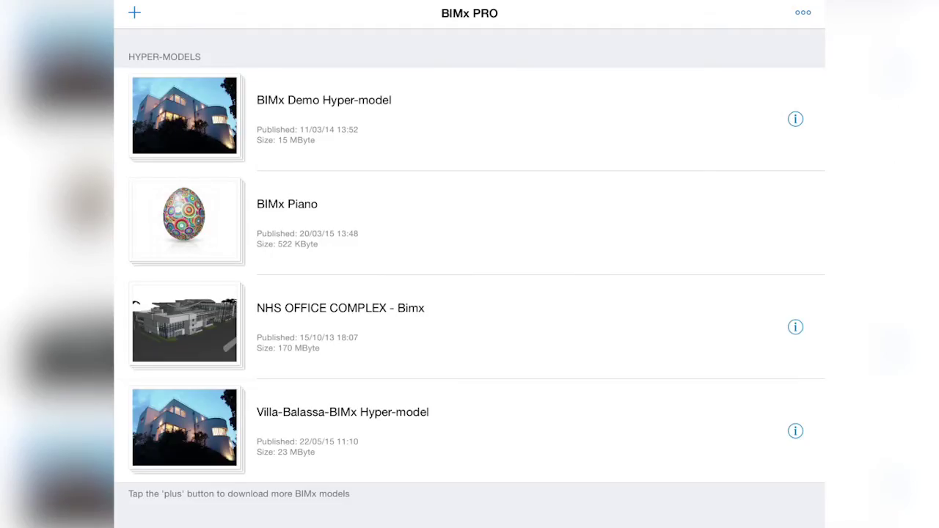
{"action": "left_click", "coordinate": [135, 12]}
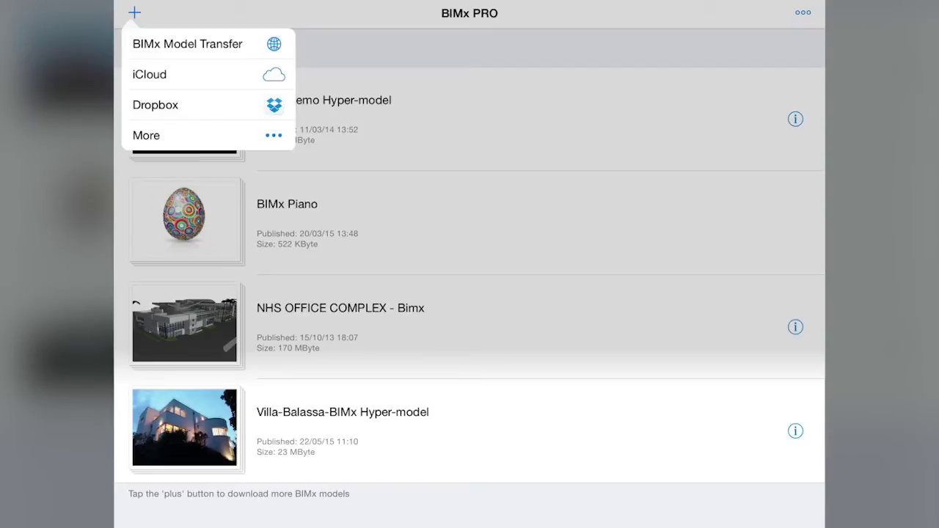
{"action": "left_click", "coordinate": [155, 104]}
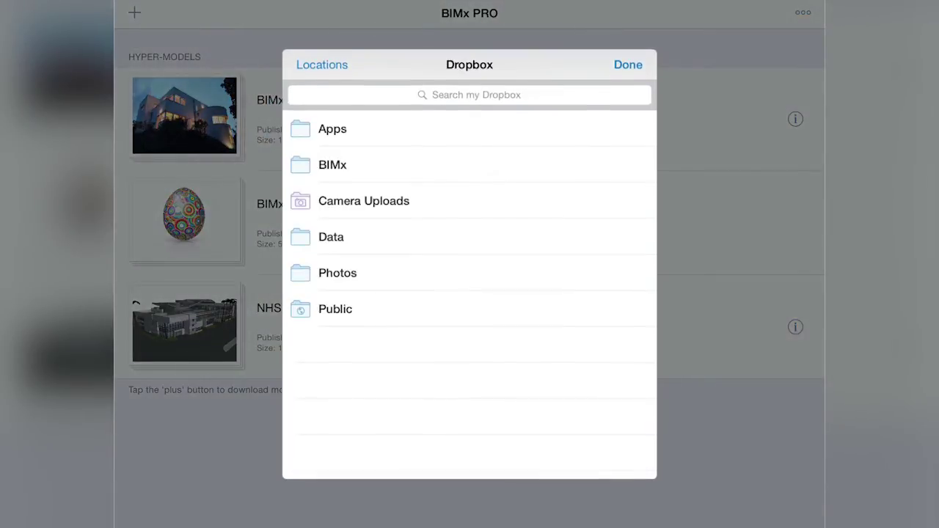
{"action": "left_click", "coordinate": [332, 164]}
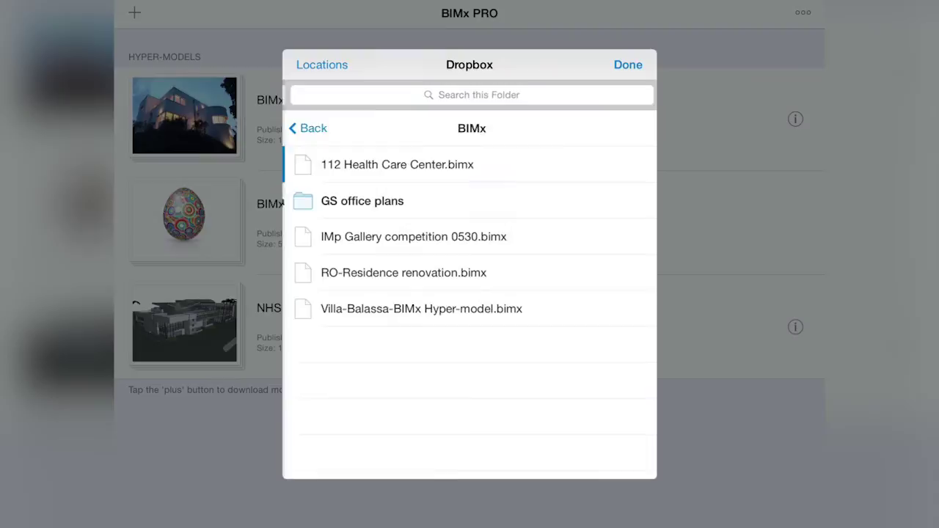
{"action": "left_click", "coordinate": [416, 309]}
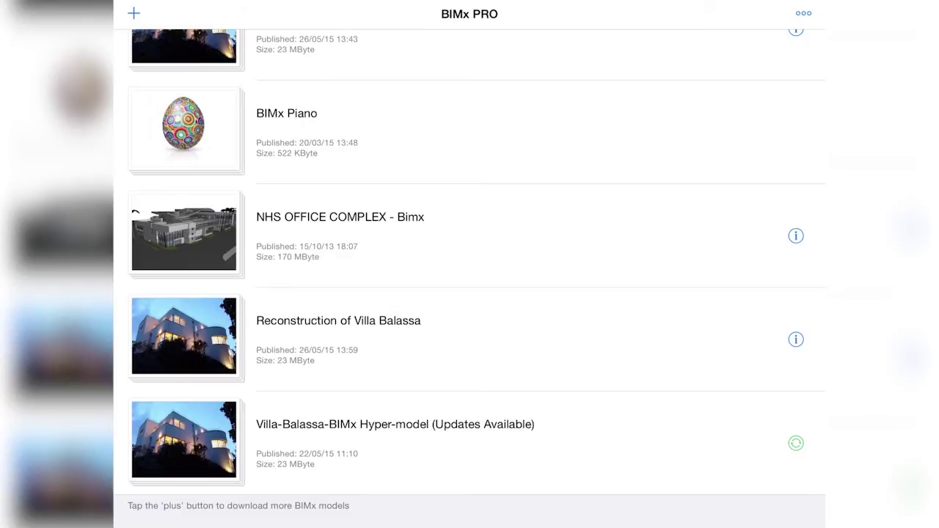
Download the available updates for the Villa-Balassa hyper-model and reopen it
{"action": "left_click", "coordinate": [395, 433]}
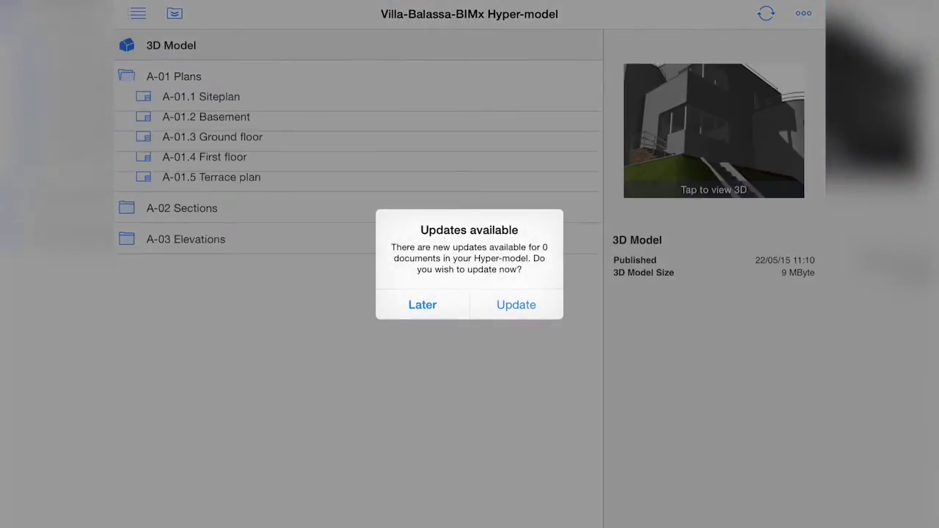
{"action": "left_click", "coordinate": [516, 304]}
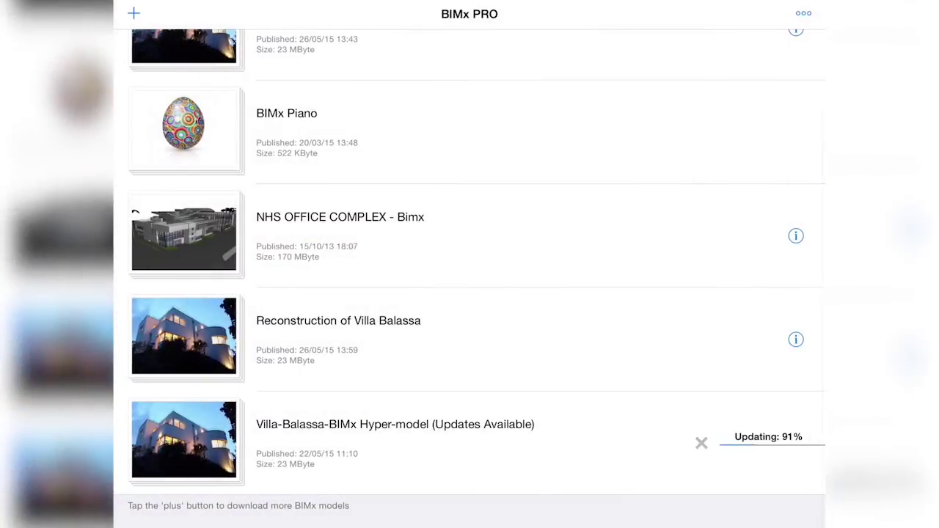
{"action": "left_click", "coordinate": [342, 433]}
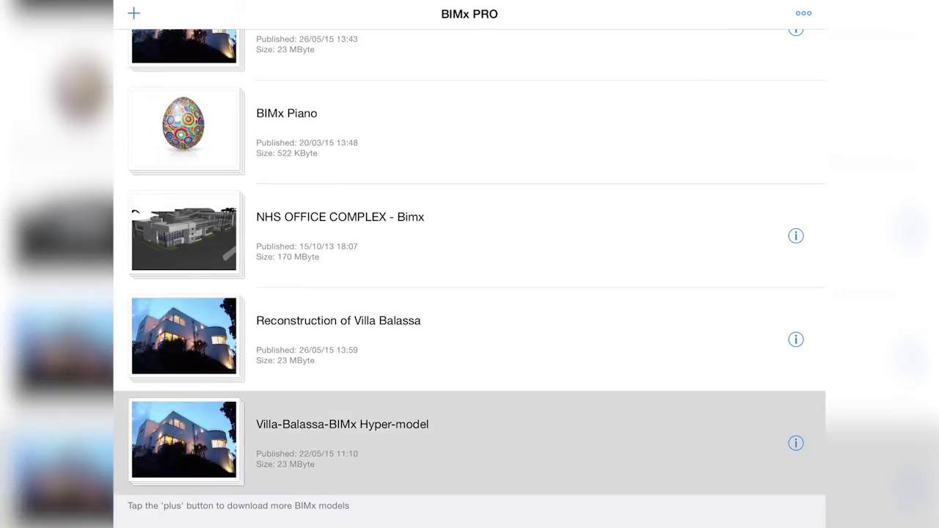
View the 3D-01 Roof Section Detail in 3D, then open the Share this project page
{"action": "left_click", "coordinate": [212, 419]}
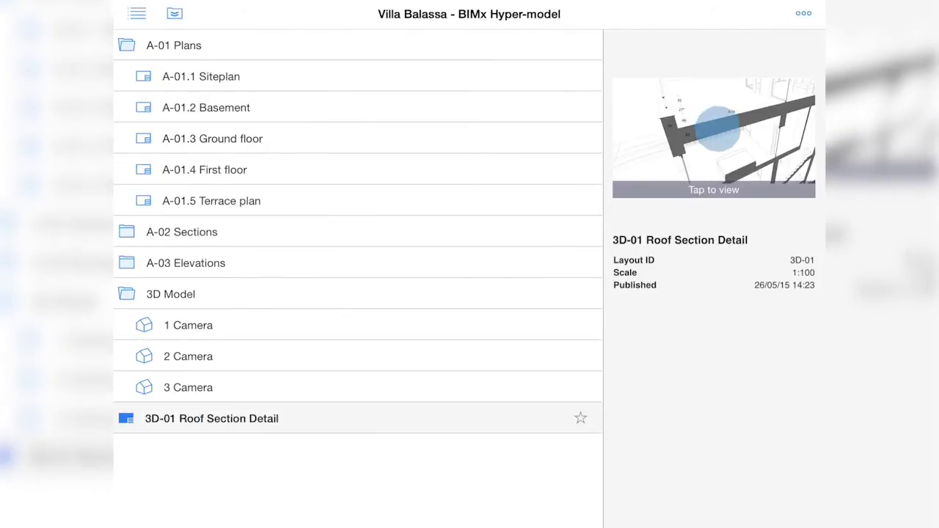
{"action": "left_click", "coordinate": [717, 128]}
{"action": "scroll", "coordinate": [470, 264], "scroll_direction": "up", "scroll_amount": 5}
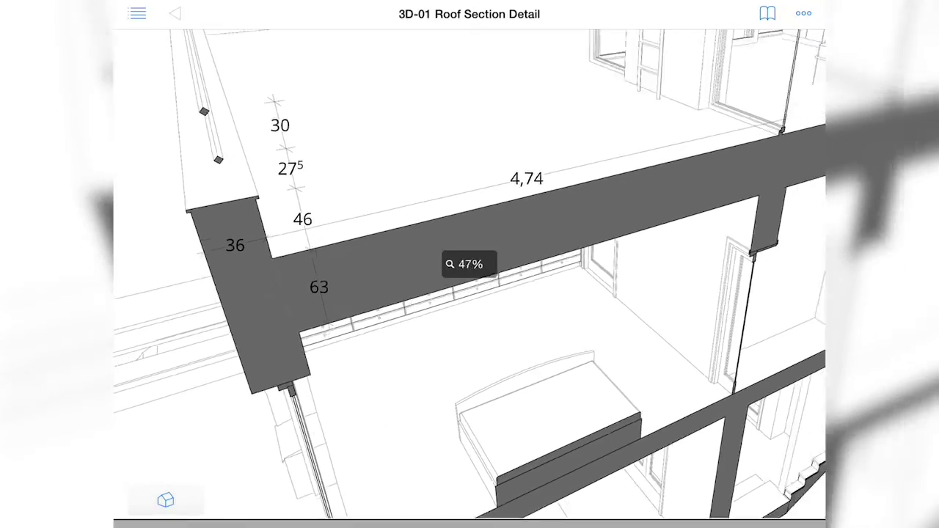
{"action": "left_click", "coordinate": [137, 13]}
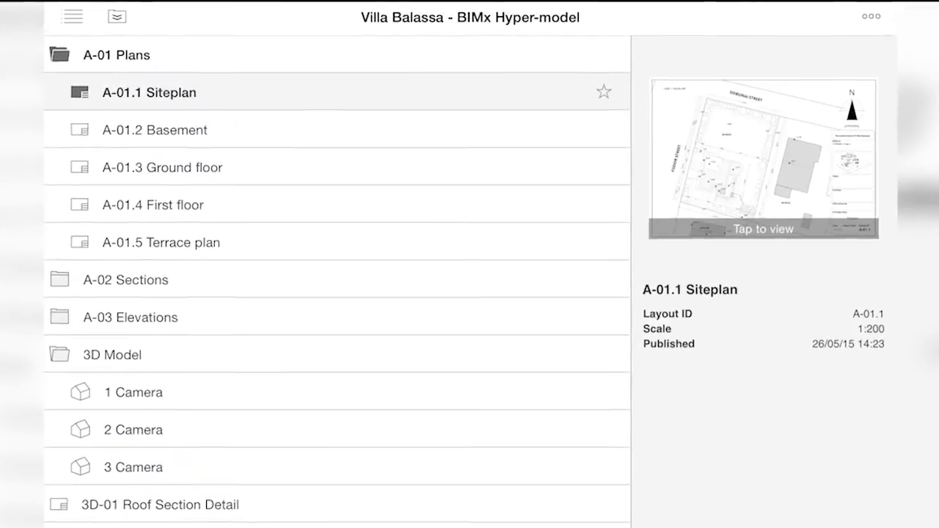
{"action": "left_click", "coordinate": [884, 15]}
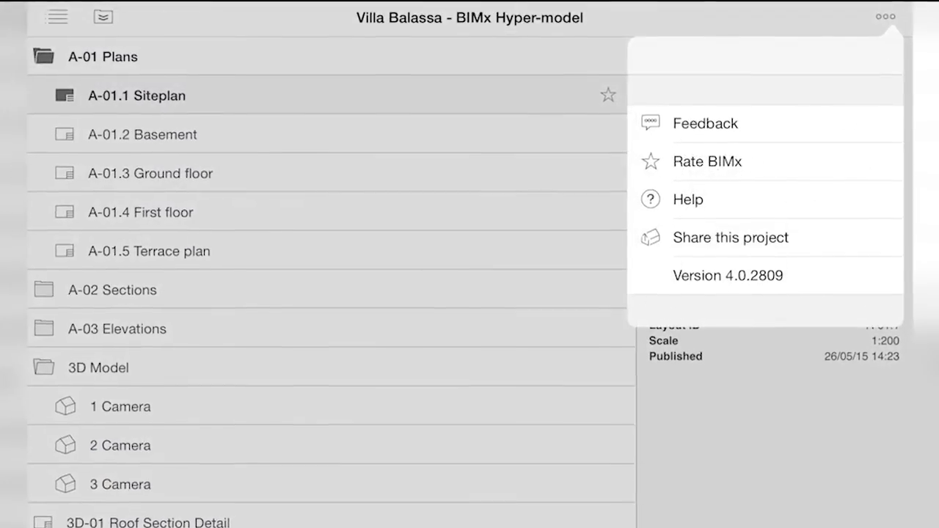
{"action": "left_click", "coordinate": [708, 161]}
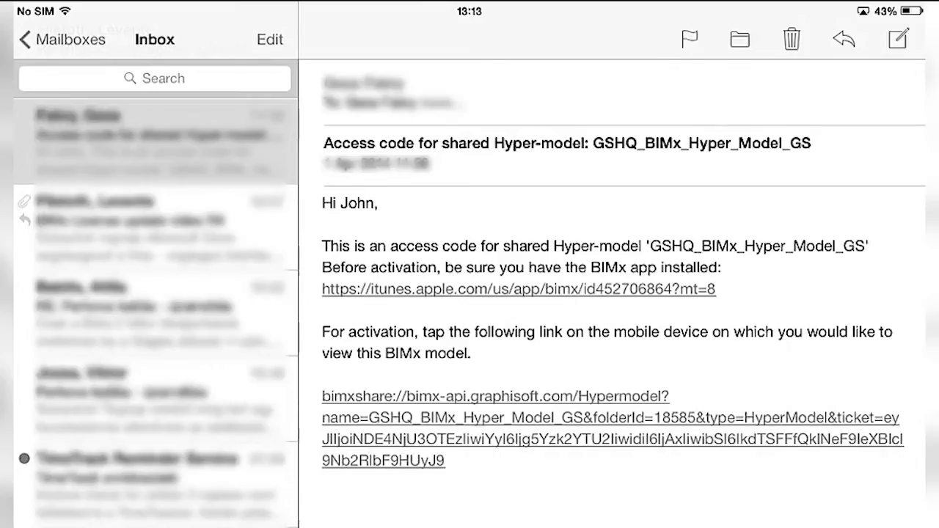
Close the store page and find the newly published Villa Balassa file in Dropbox's BIMx folder
{"action": "left_click", "coordinate": [495, 418]}
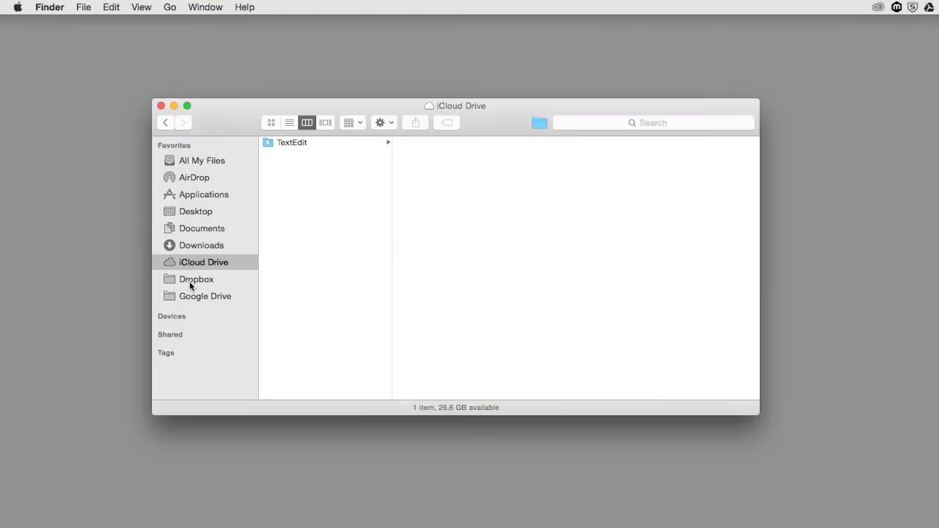
{"action": "left_click", "coordinate": [190, 280]}
{"action": "double_click", "coordinate": [299, 172]}
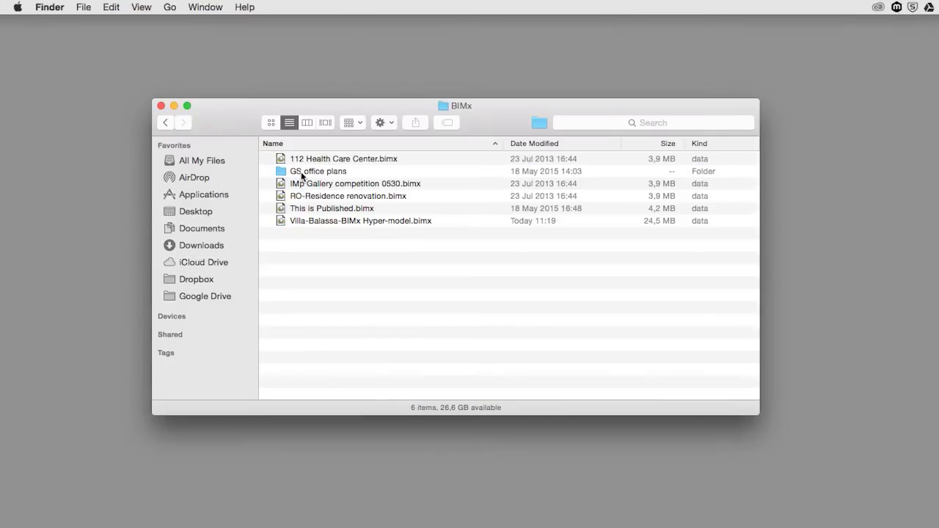
{"action": "left_click", "coordinate": [305, 220]}
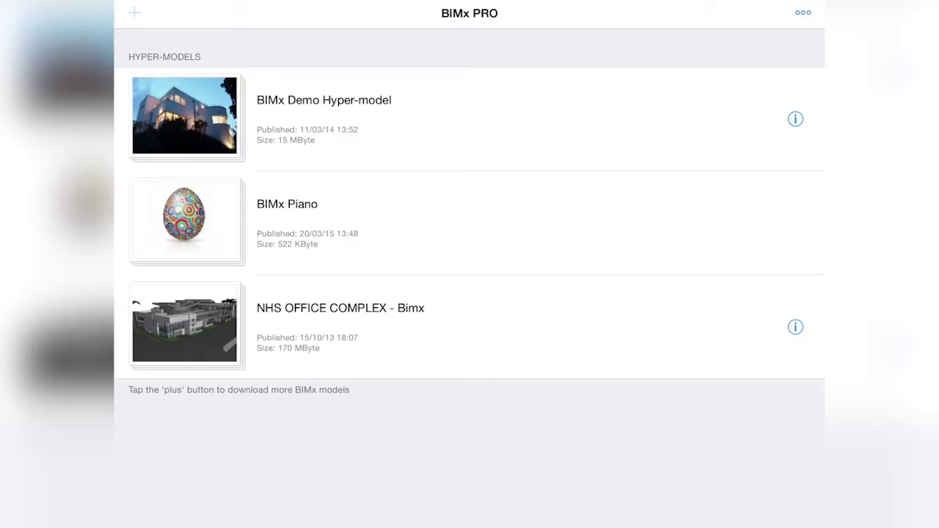
From BIMx PRO's import sources list, open More to manage the Drive and Dropbox locations
{"action": "left_click", "coordinate": [134, 13]}
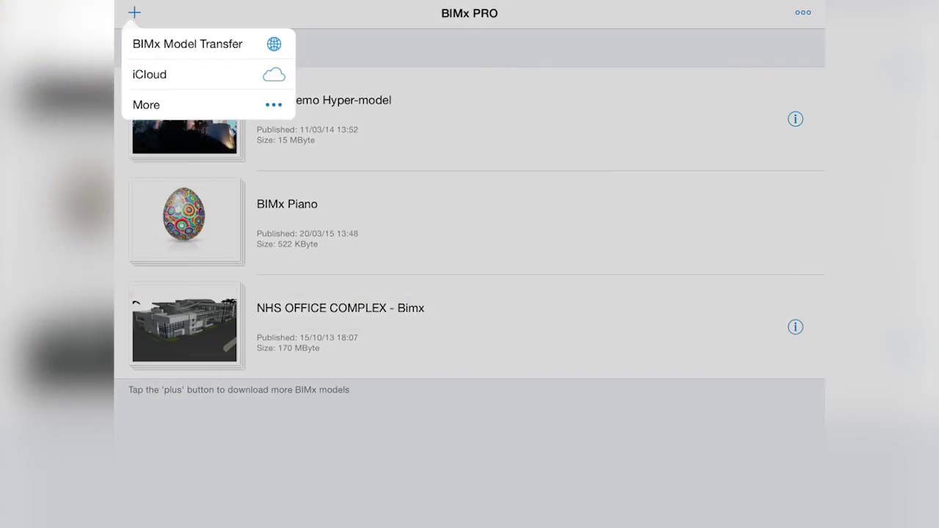
{"action": "left_click", "coordinate": [146, 105]}
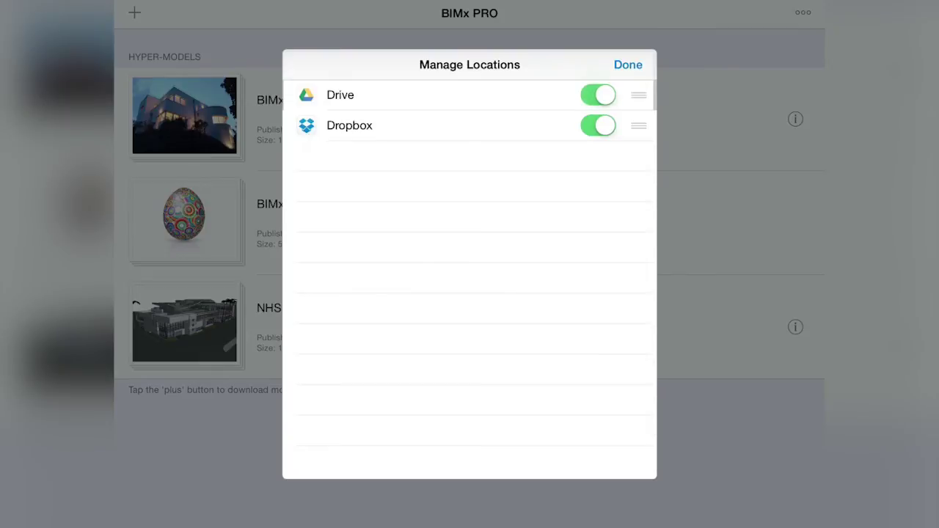